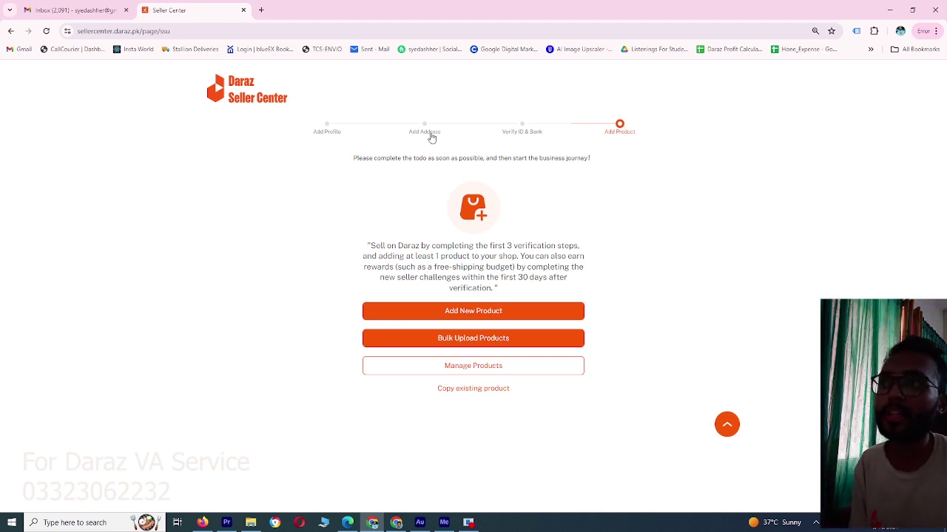
# Step: Open the form for adding a new product and browse the Business category on daraz.pk in a separate tab
pyautogui.click(454, 311)
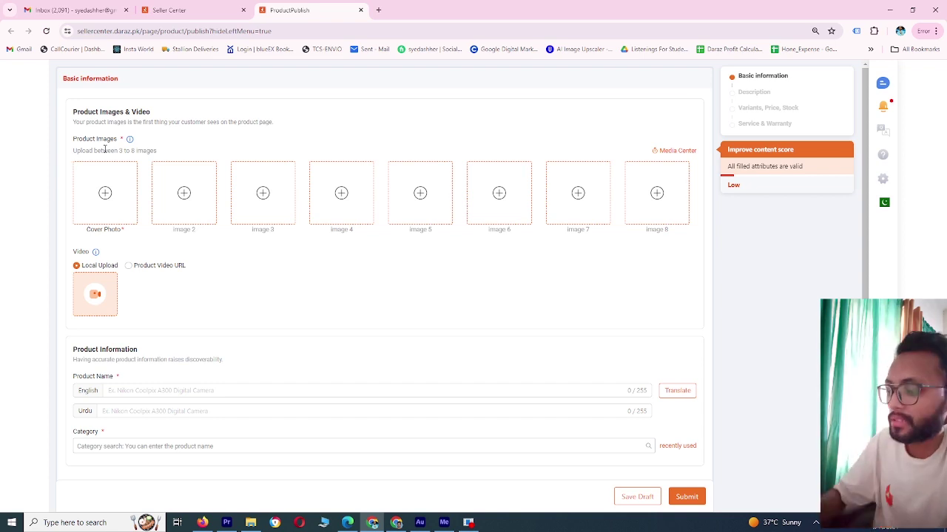
pyautogui.click(379, 10)
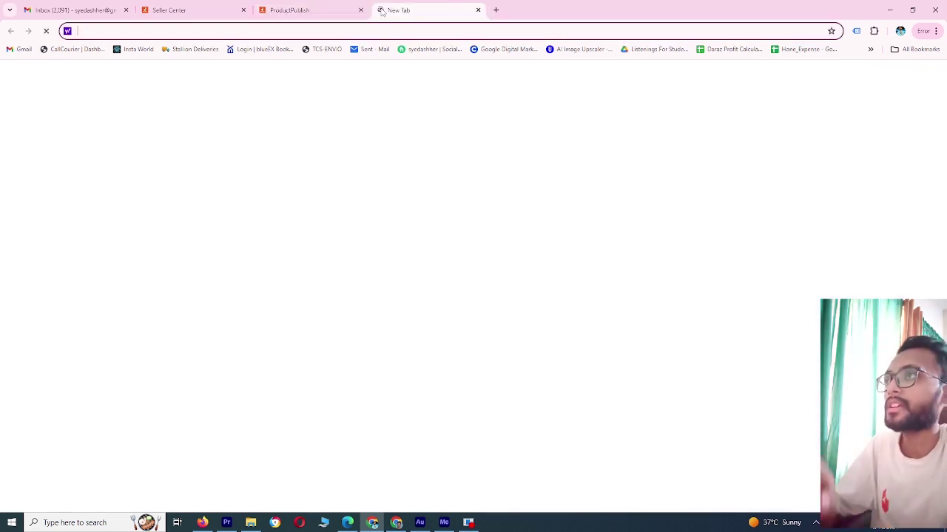
pyautogui.write('daraz')
pyautogui.press('Return')
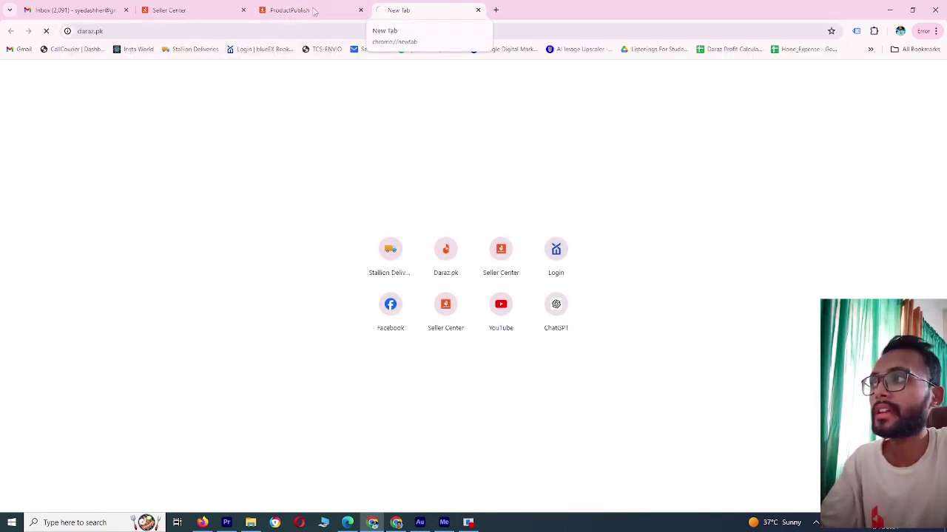
pyautogui.click(313, 10)
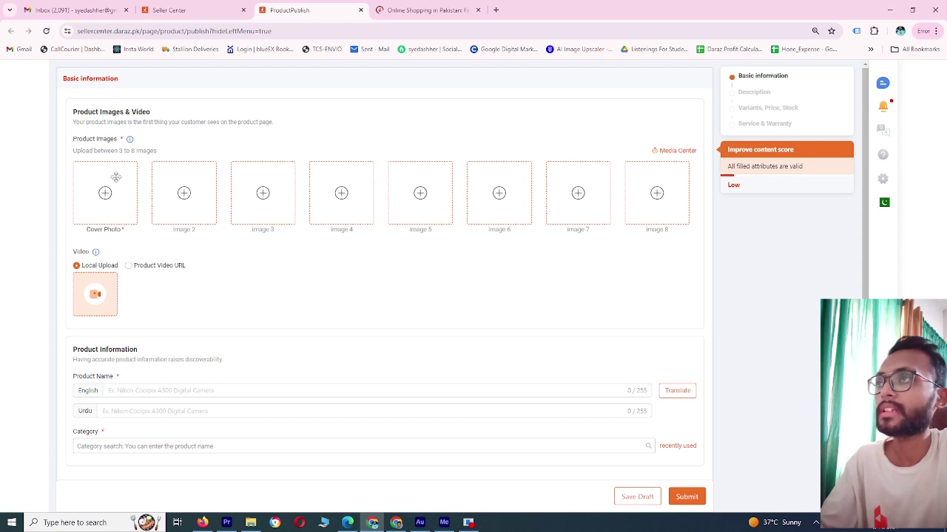
pyautogui.click(425, 11)
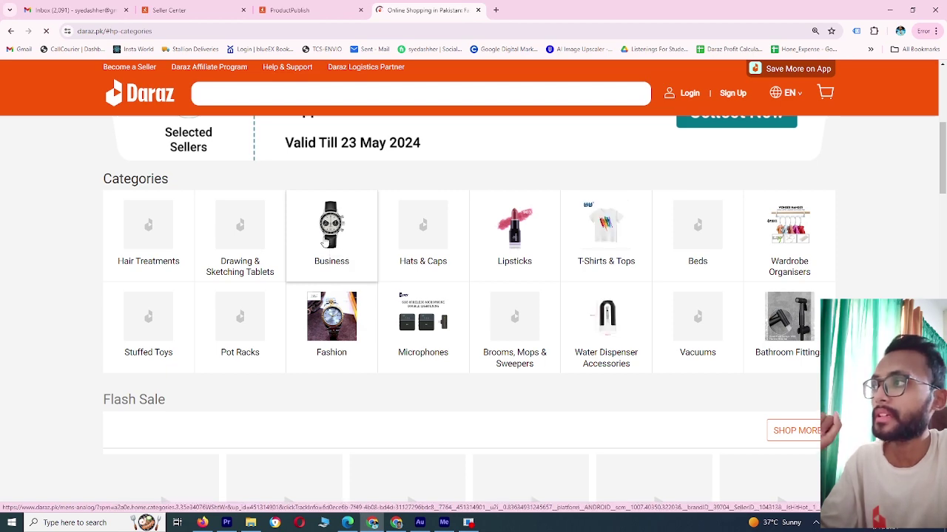
pyautogui.click(290, 10)
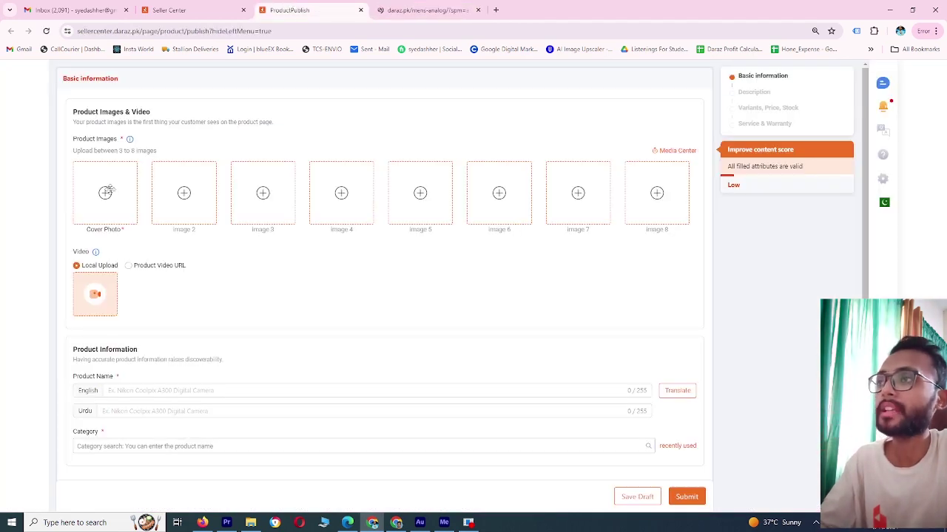
# Step: Add all seven pictures from the Desktop's Hand grip folder as product images
pyautogui.click(106, 192)
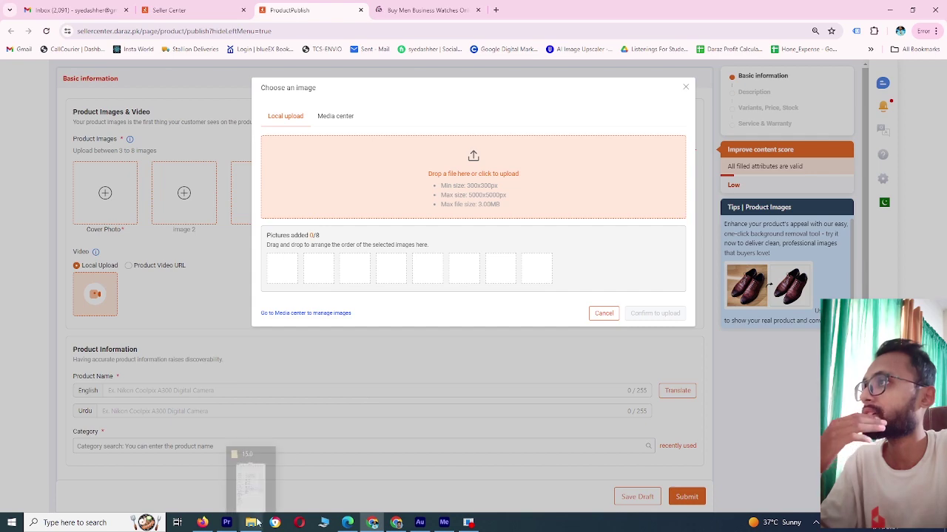
pyautogui.click(257, 523)
pyautogui.click(62, 150)
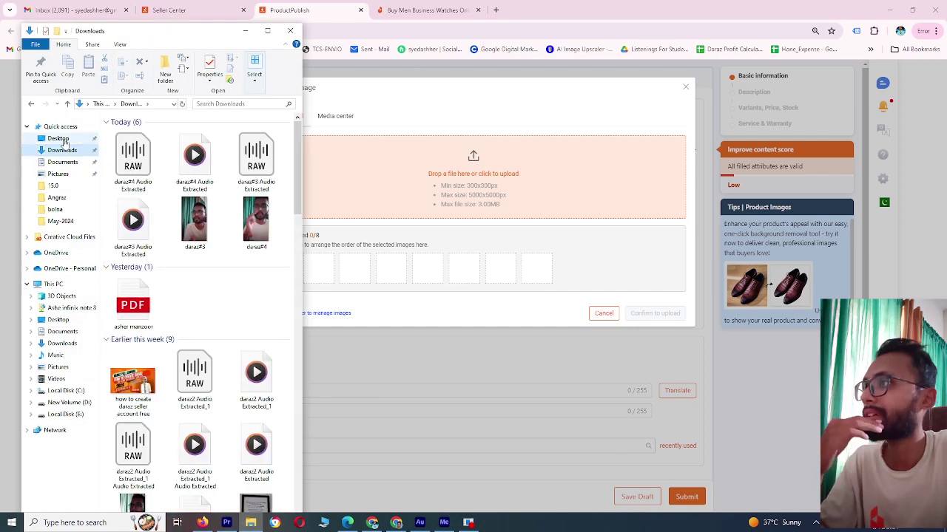
pyautogui.click(59, 139)
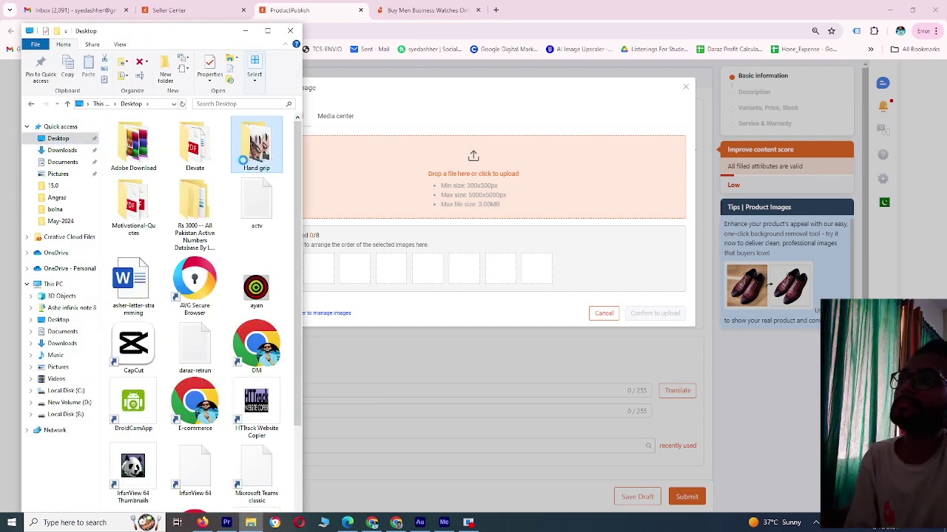
pyautogui.doubleClick(242, 160)
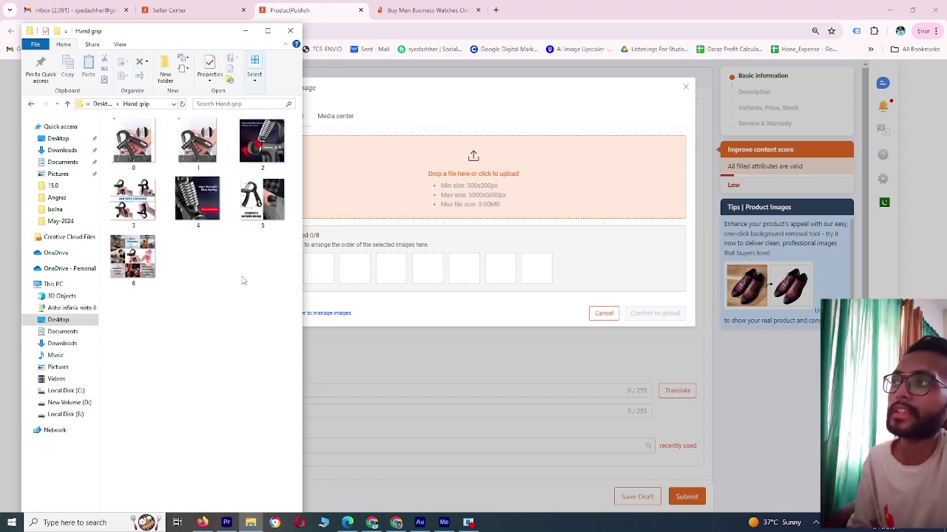
pyautogui.hotkey('ctrl', 'a')
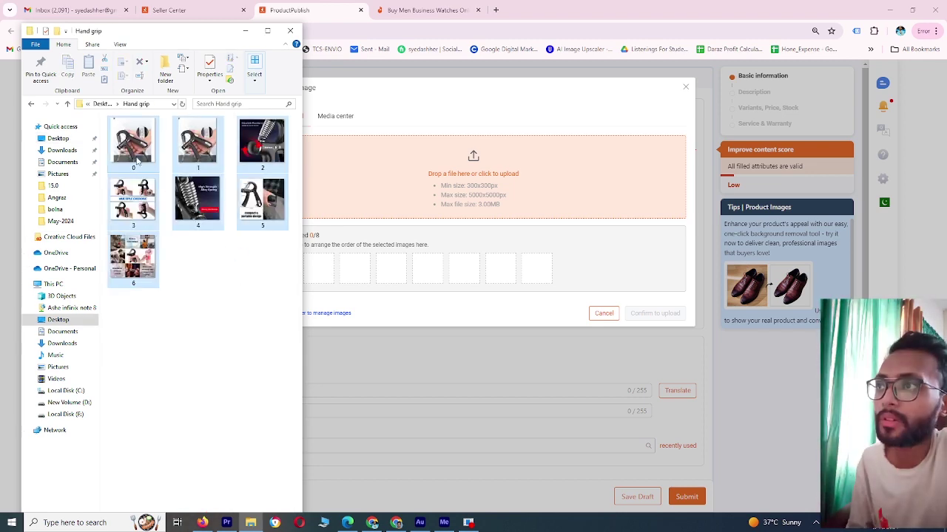
pyautogui.moveTo(131, 146); pyautogui.dragTo(464, 201)
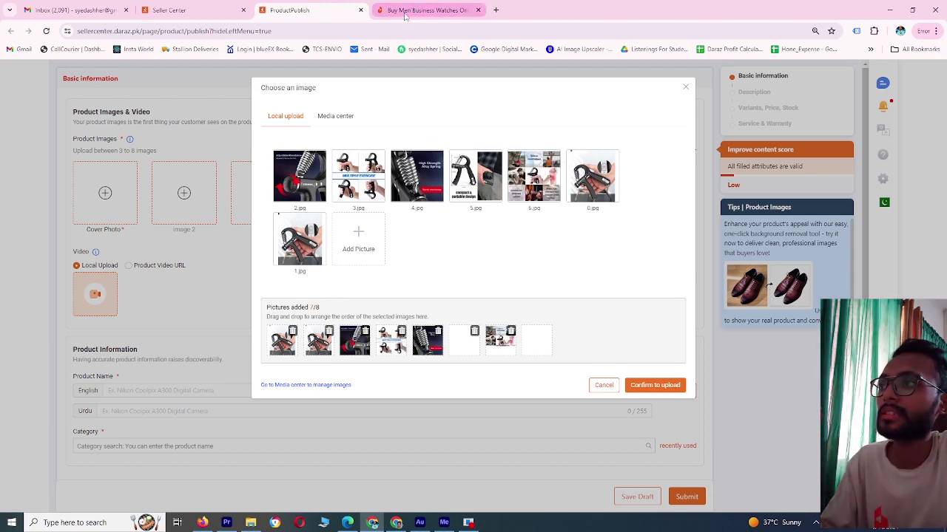
# Step: View the first watch listing in Daraz's Business category as a reference for product images
pyautogui.click(405, 10)
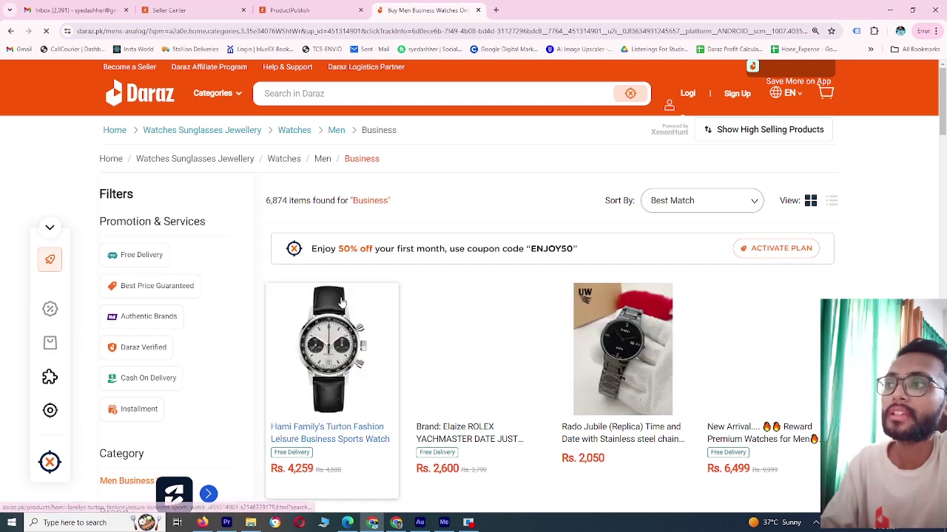
pyautogui.click(329, 347)
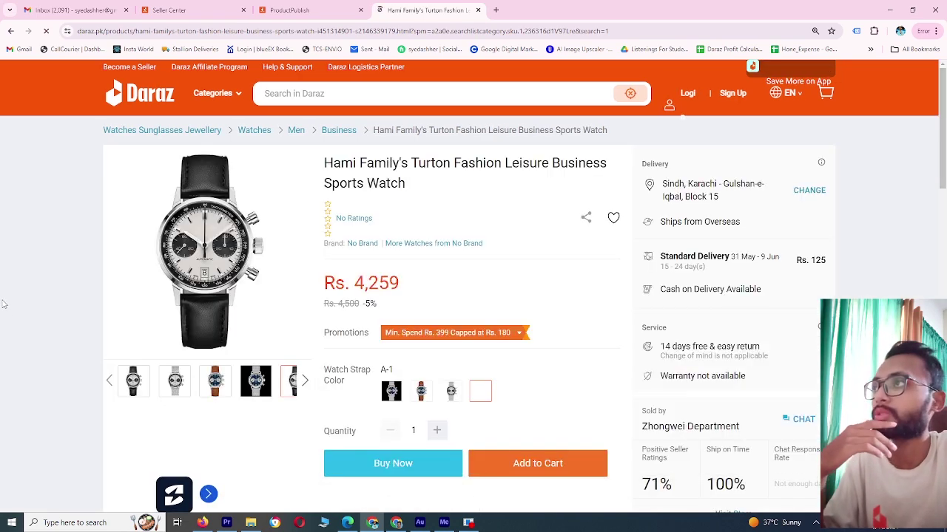
pyautogui.click(289, 10)
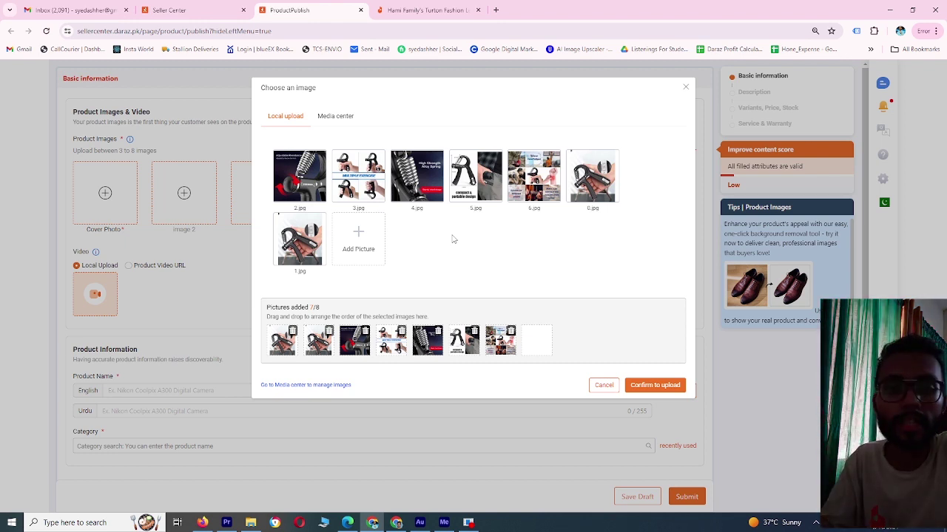
# Step: Confirm the upload of the hand grip images and enhance the cover photo's resolution
pyautogui.moveTo(314, 199)
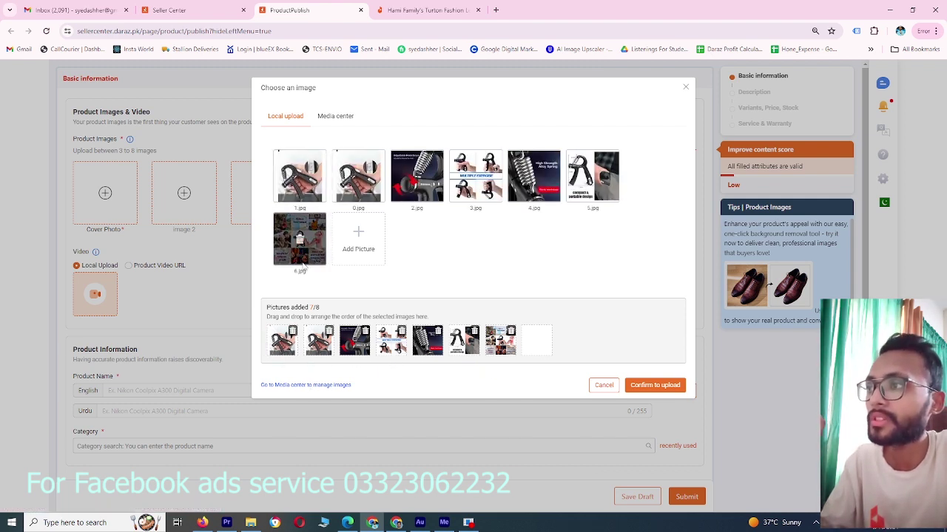
pyautogui.click(655, 386)
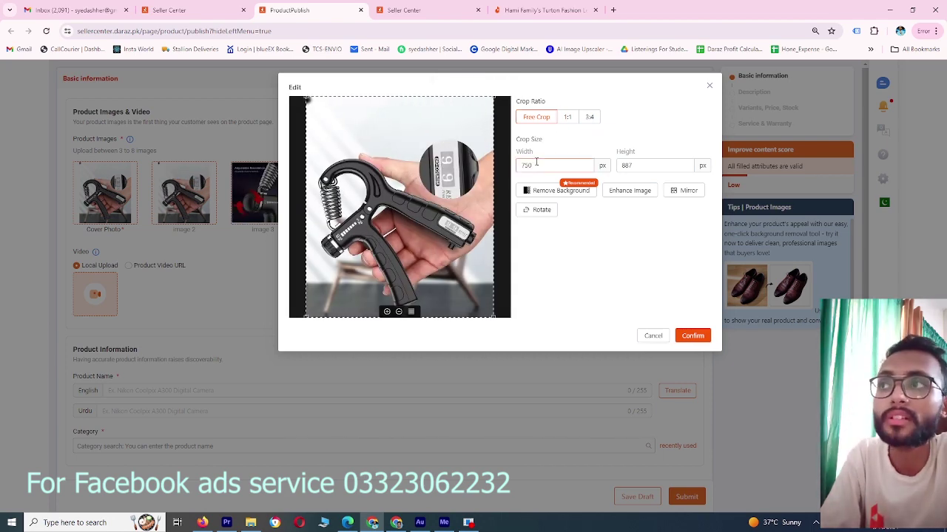
pyautogui.moveTo(560, 192)
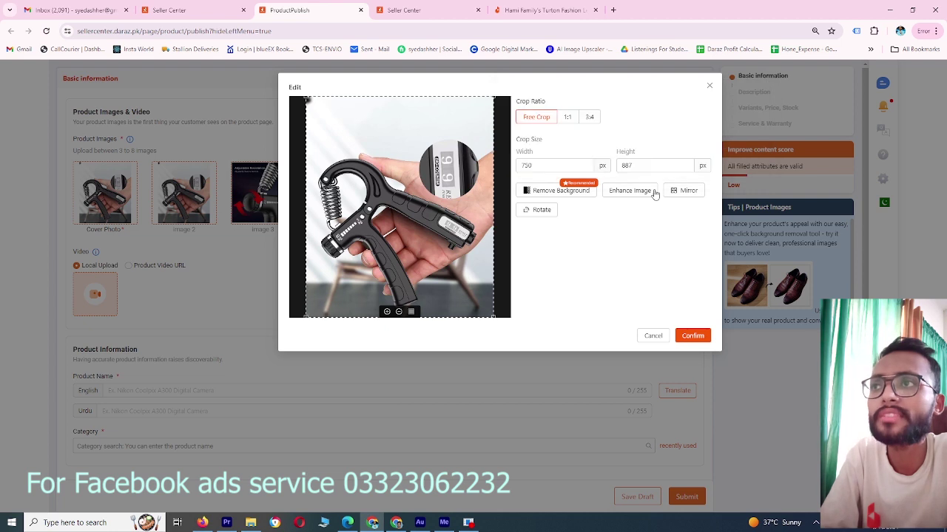
pyautogui.click(640, 193)
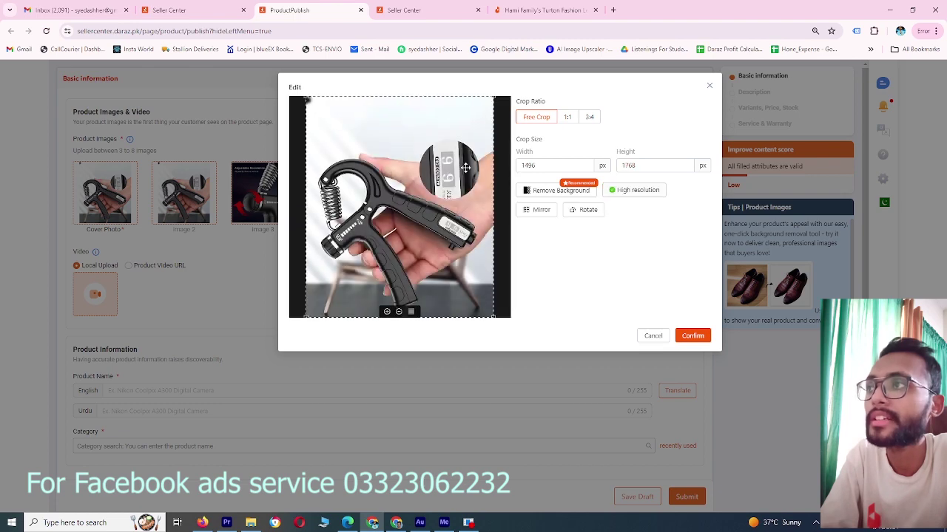
# Step: Try rotating and mirroring the cover photo, returning it to its original orientation
pyautogui.click(577, 215)
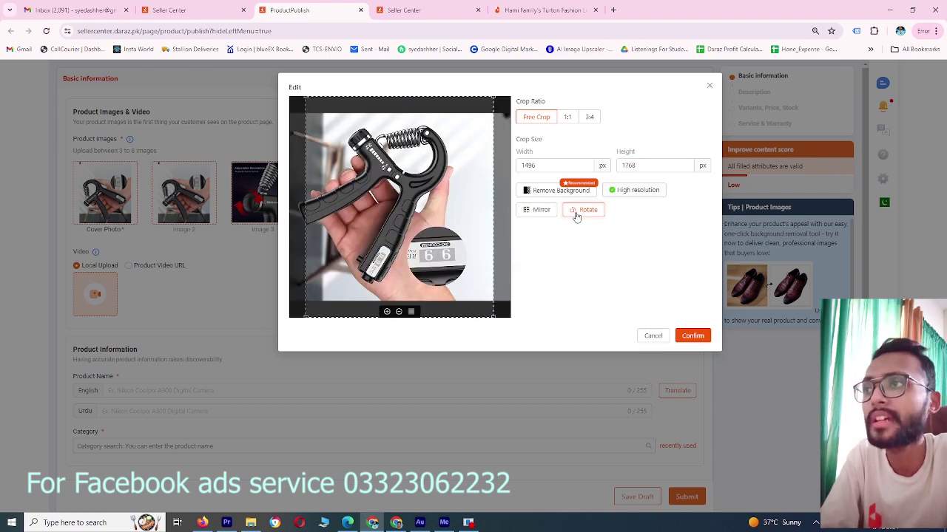
pyautogui.click(577, 215)
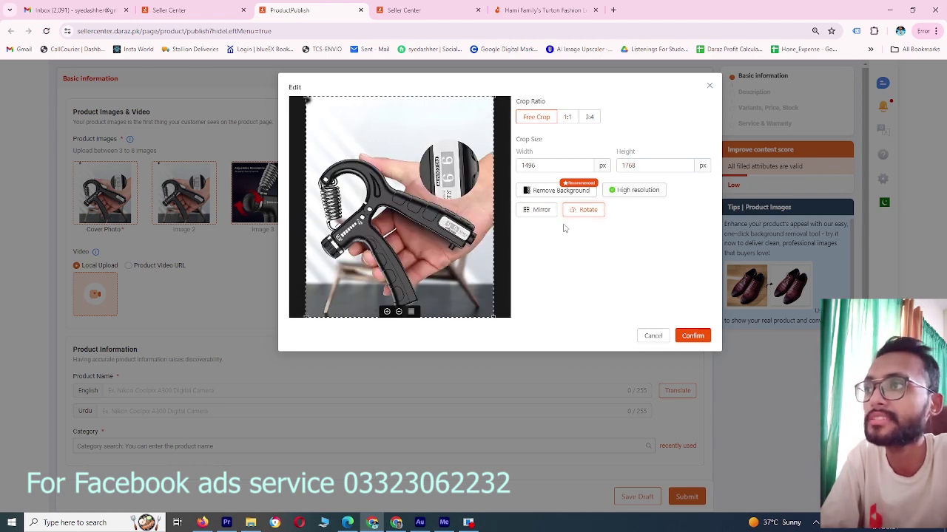
pyautogui.click(539, 213)
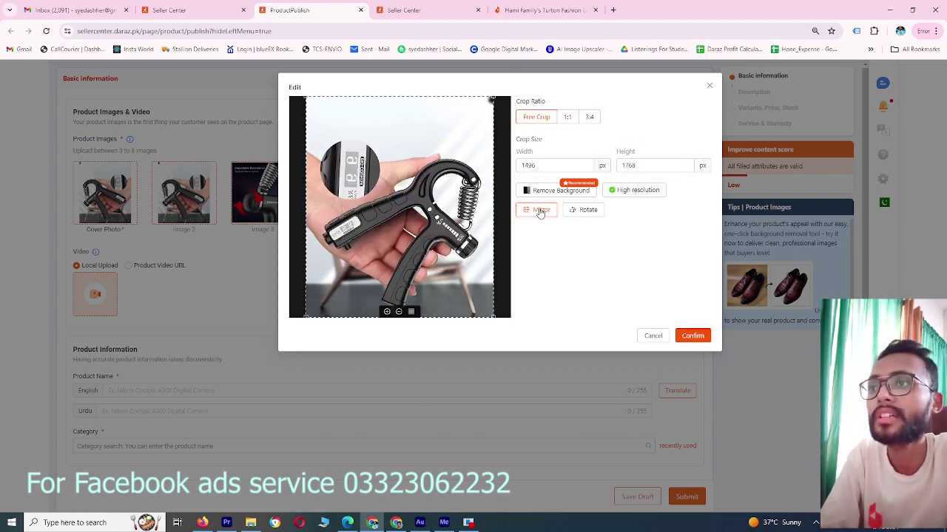
pyautogui.click(540, 212)
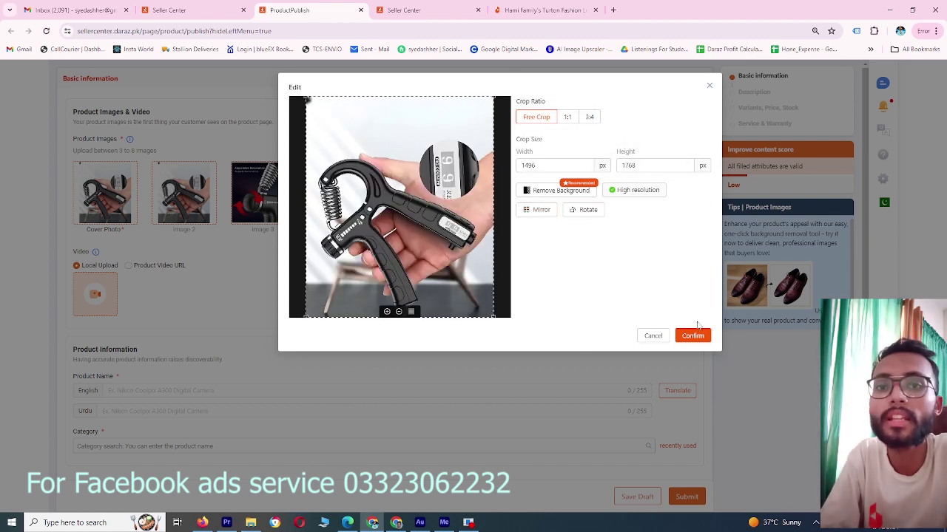
# Step: Apply the cover photo's edits and set the video source to Product Video URL
pyautogui.click(692, 337)
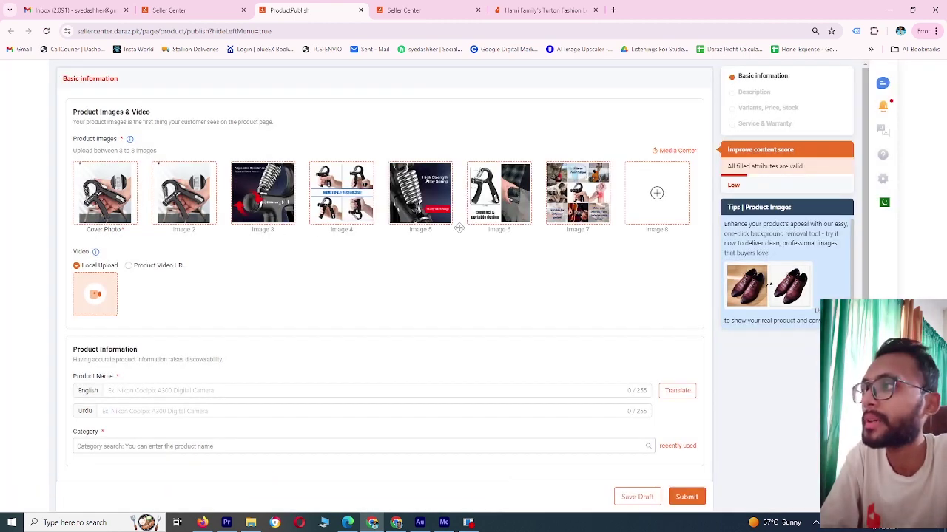
pyautogui.scroll(-1, 347, 255)
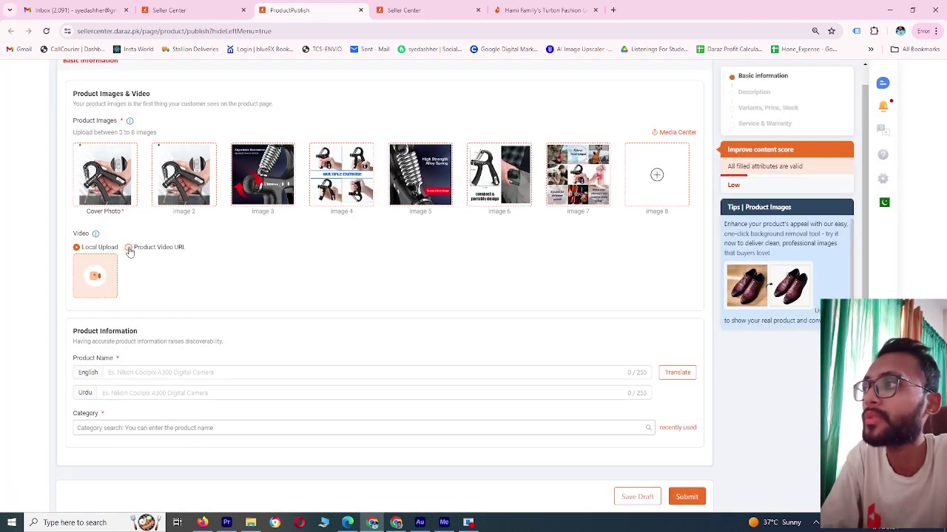
pyautogui.click(128, 250)
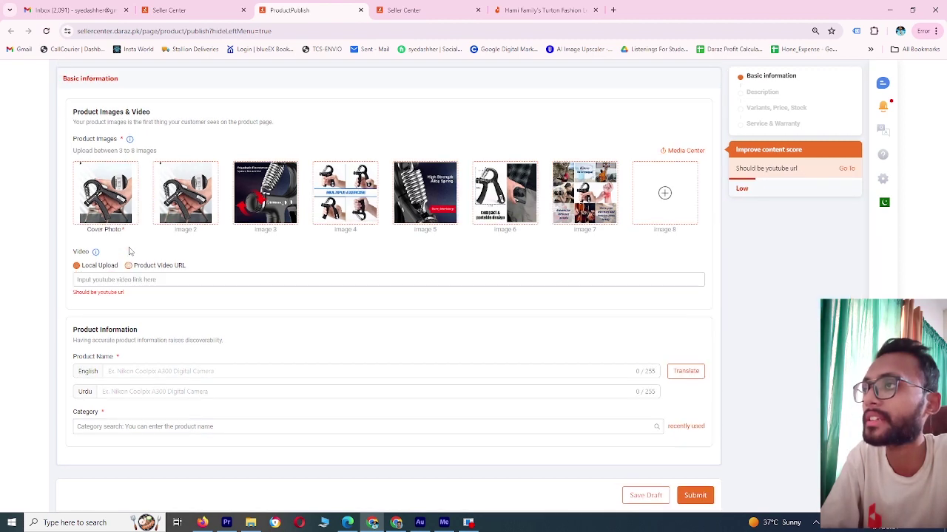
# Step: Examine the image gallery of the Turton sports watch listing on Daraz
pyautogui.click(417, 16)
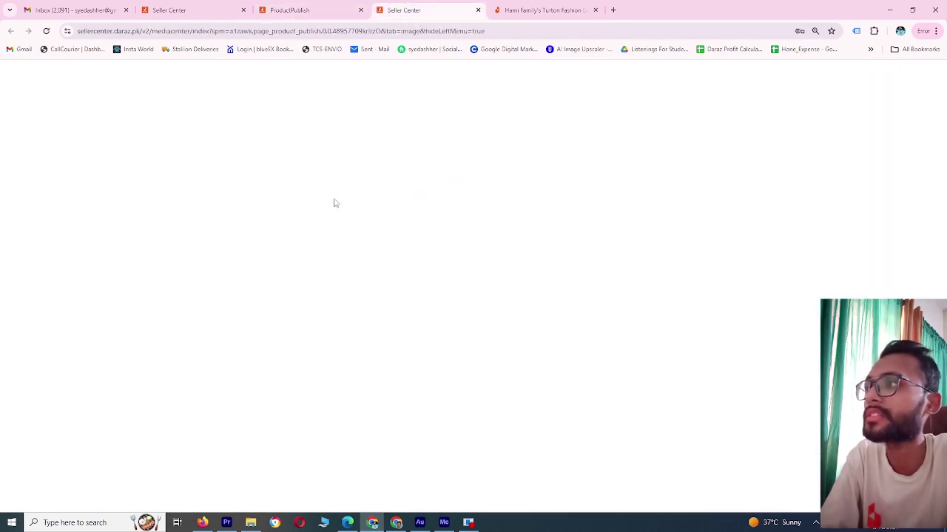
pyautogui.moveTo(509, 10); pyautogui.dragTo(425, 9)
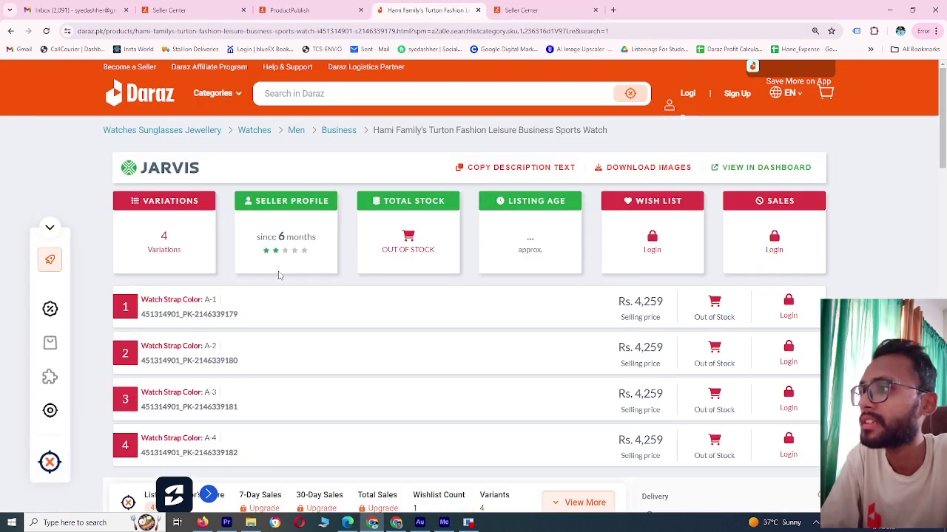
pyautogui.scroll(-6, 279, 276)
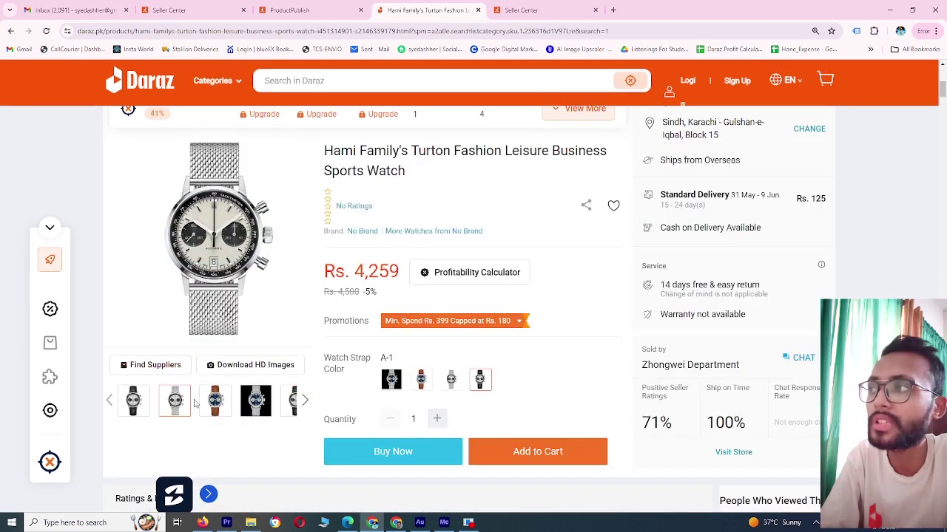
pyautogui.hotkey('ctrl', 'shift', 'Tab')
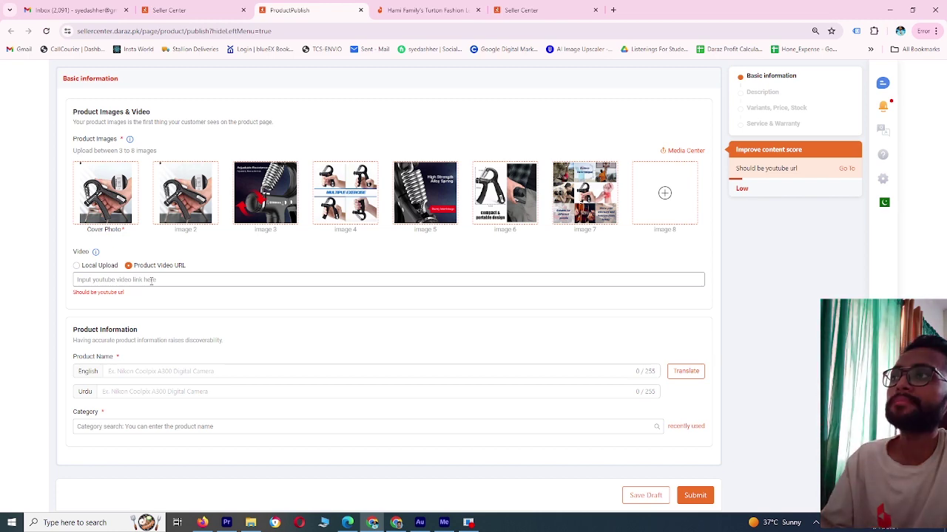
# Step: Try the watch listing's web address as the product video link and clear the field again
pyautogui.click(417, 10)
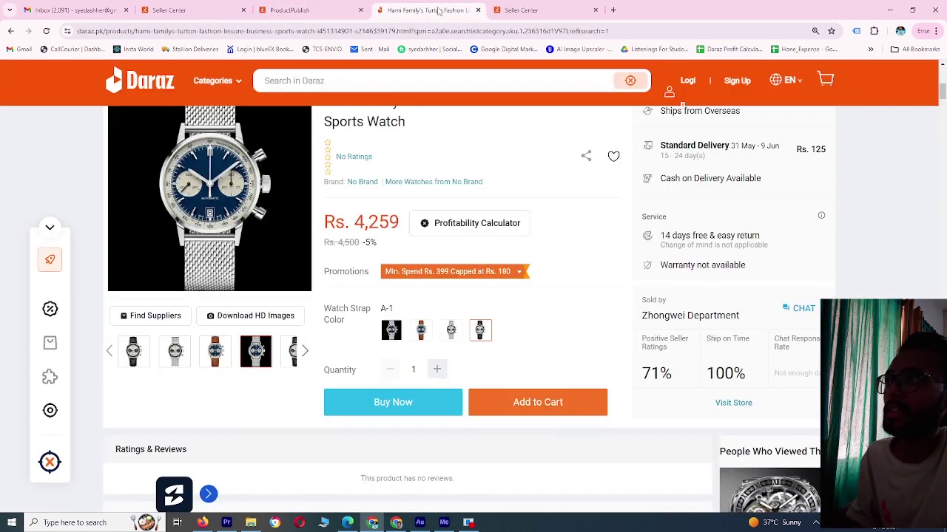
pyautogui.click(405, 30)
pyautogui.click(289, 10)
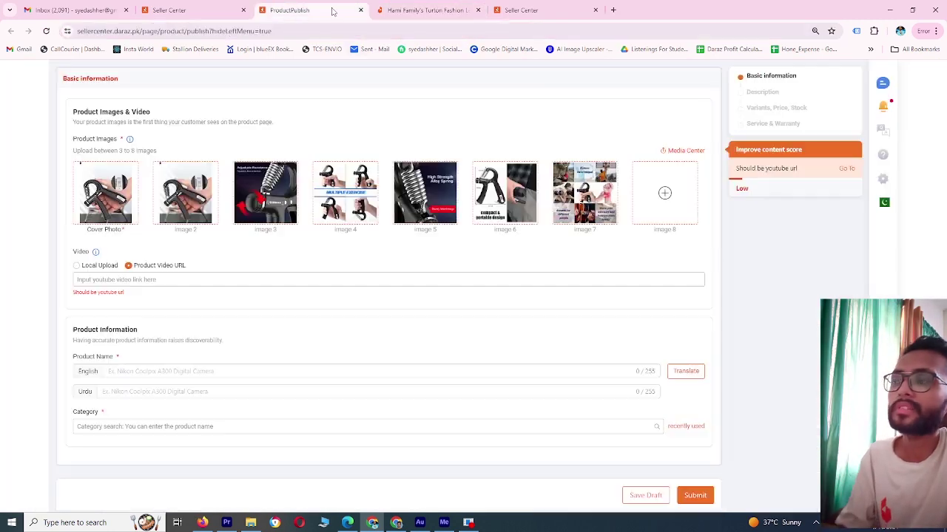
pyautogui.click(153, 281)
pyautogui.hotkey('ctrl', 'v')
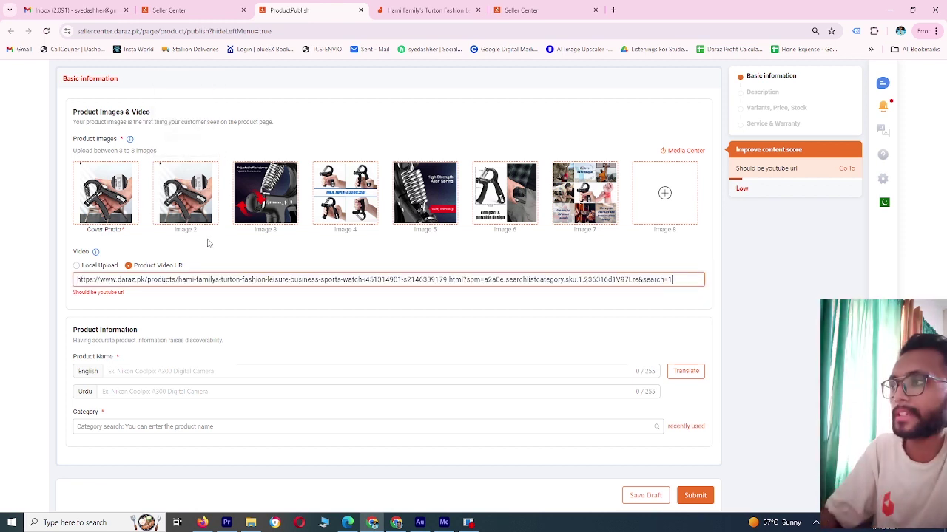
pyautogui.hotkey('ctrl', 'a')
pyautogui.press('BackSpace')
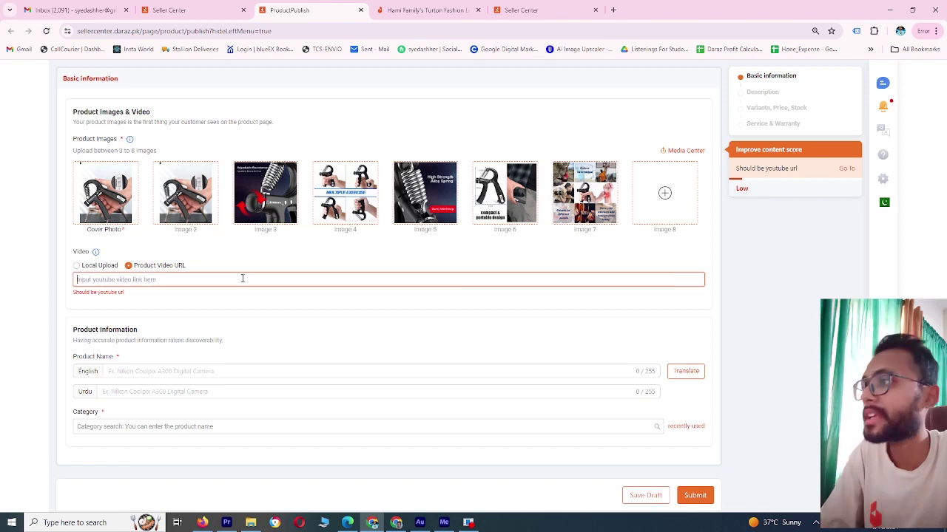
# Step: Search the Daraz store for "hand grip" and open the Histro Grip Strength Trainer listing as a reference
pyautogui.click(149, 375)
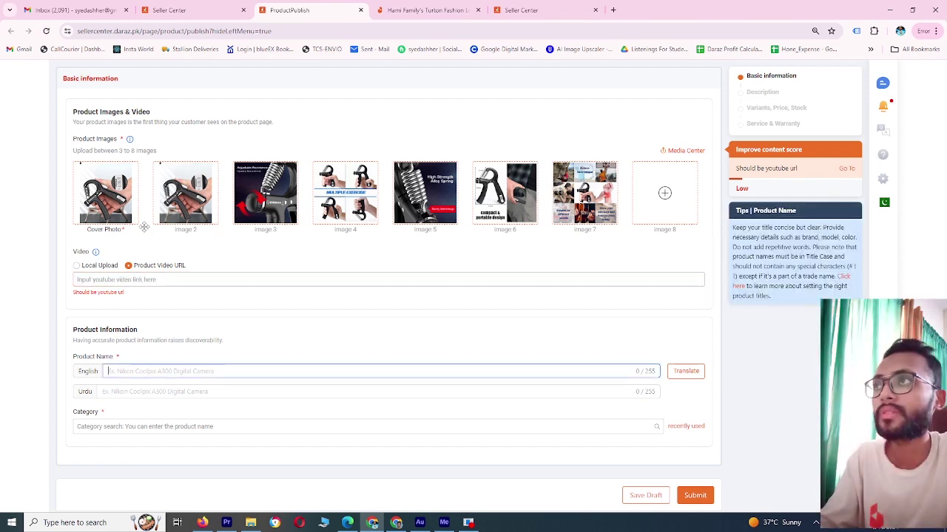
pyautogui.moveTo(183, 216); pyautogui.dragTo(435, 15)
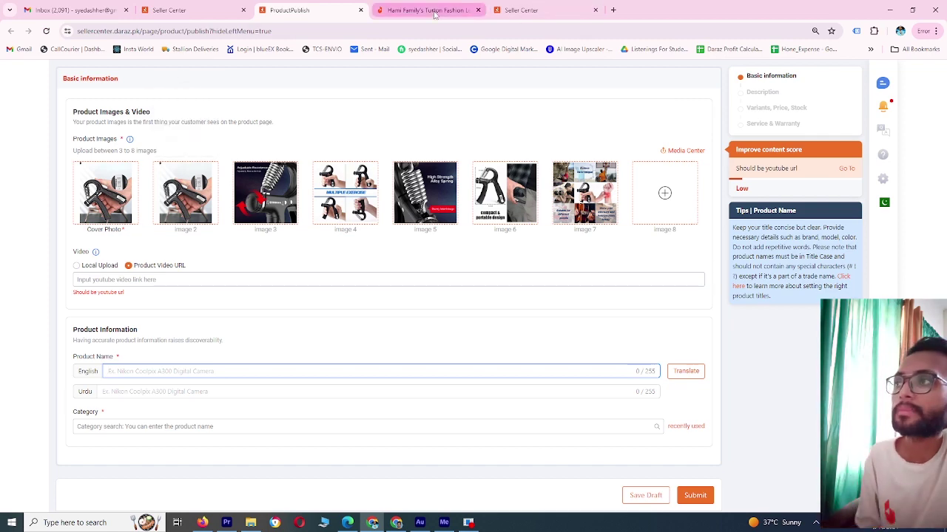
pyautogui.click(435, 11)
pyautogui.click(369, 79)
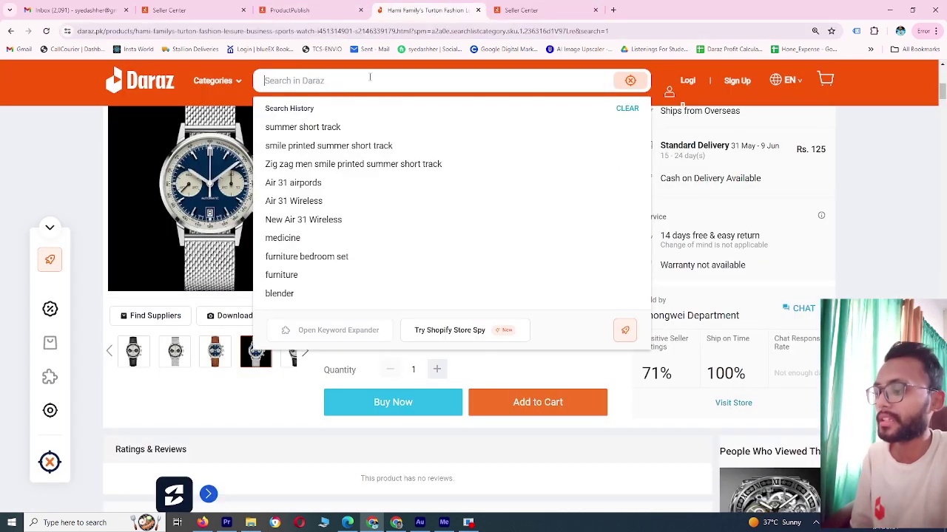
pyautogui.write('hand grip')
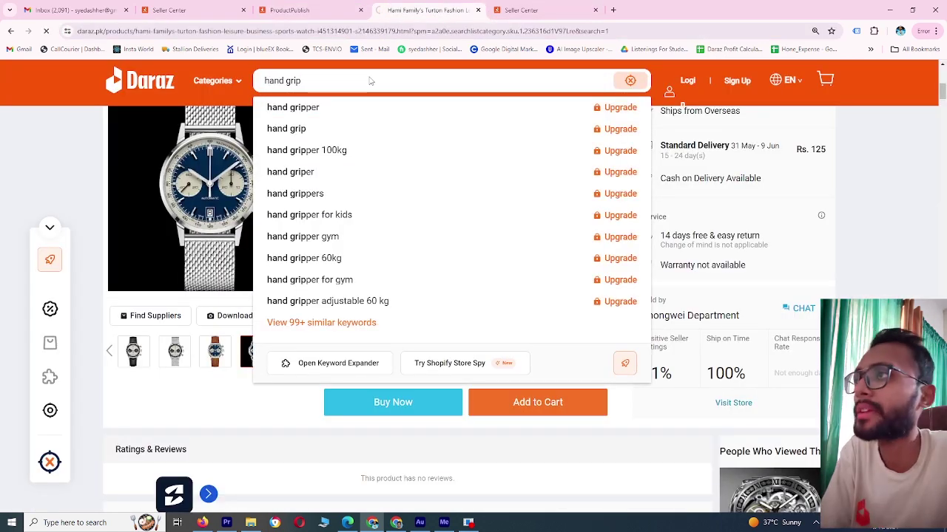
pyautogui.press('Return')
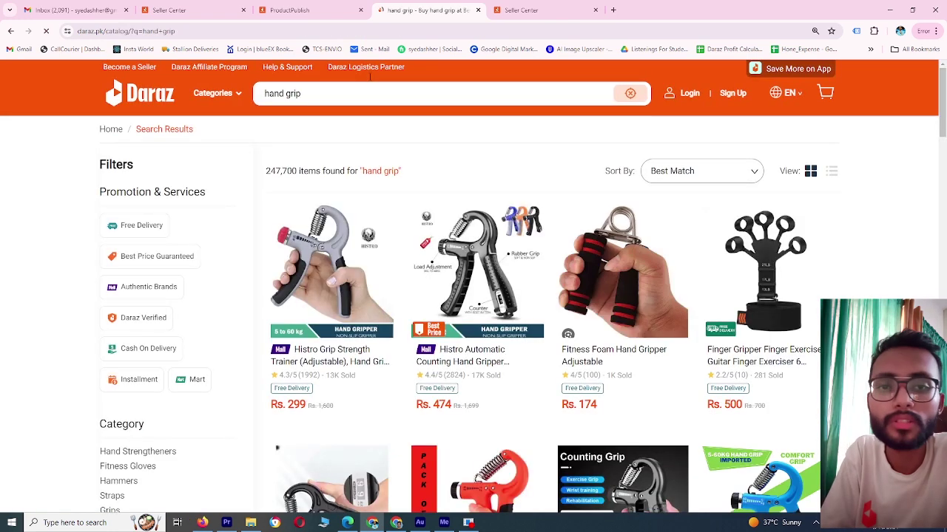
pyautogui.click(333, 266)
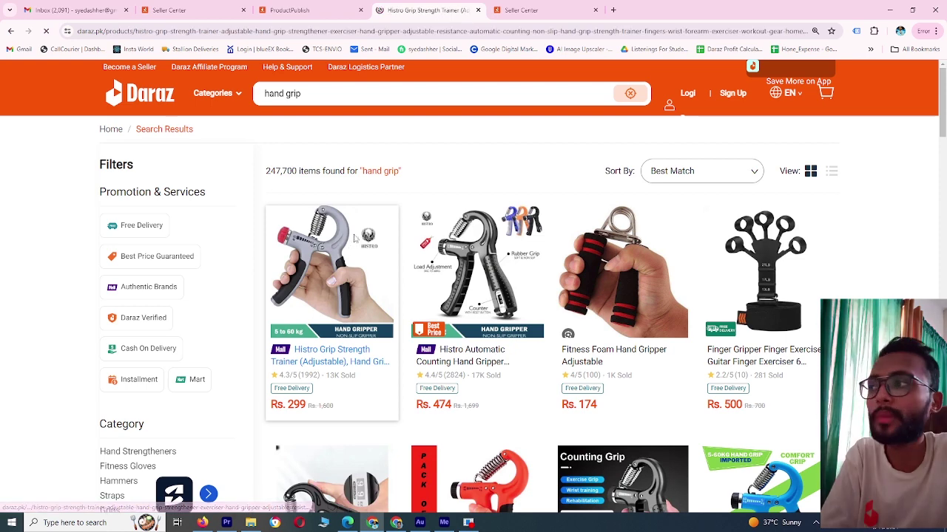
# Step: Examine the Histro listing's seller and the brand word at the start of its title
pyautogui.click(283, 10)
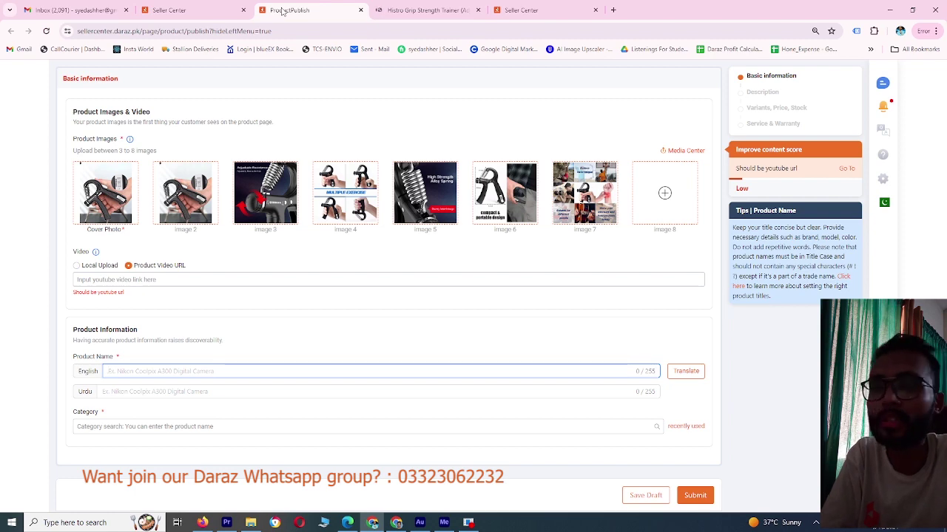
pyautogui.click(400, 10)
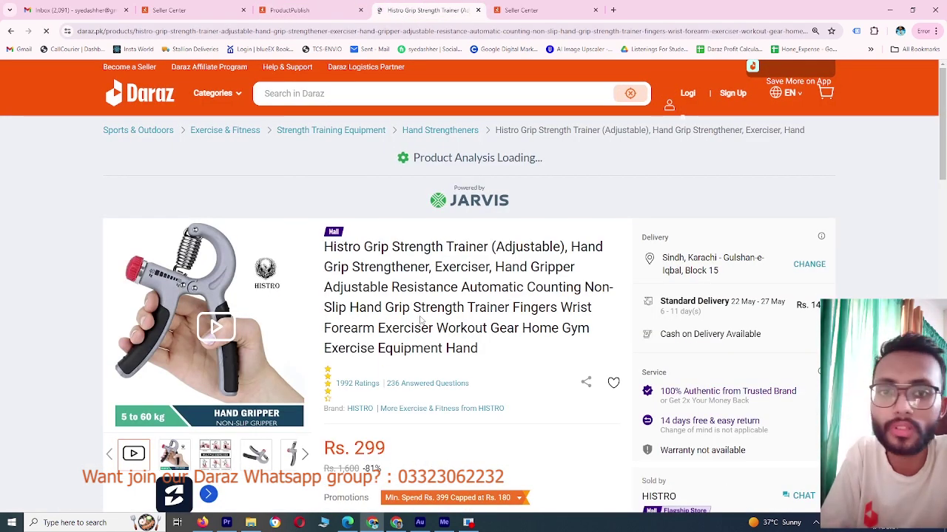
pyautogui.scroll(-2, 355, 270)
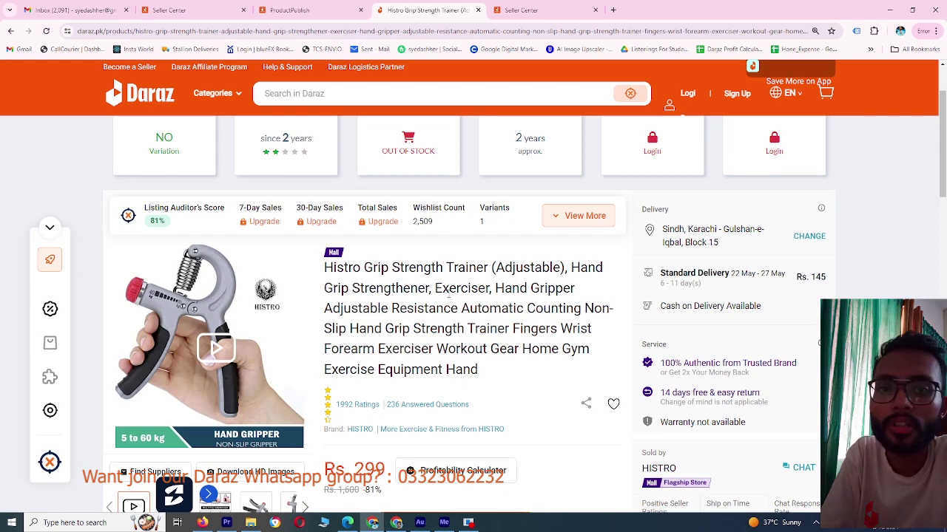
pyautogui.scroll(-1, 447, 295)
pyautogui.moveTo(640, 370); pyautogui.dragTo(688, 375)
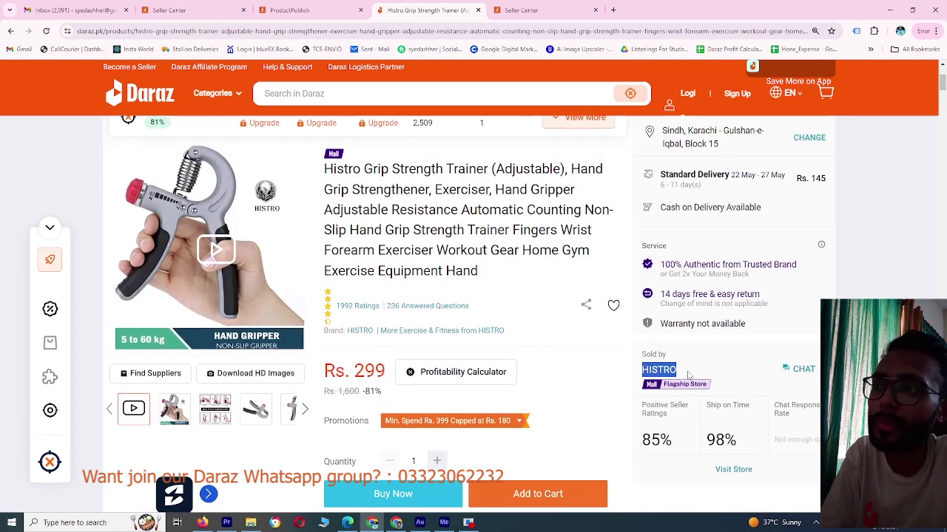
pyautogui.scroll(2, 688, 376)
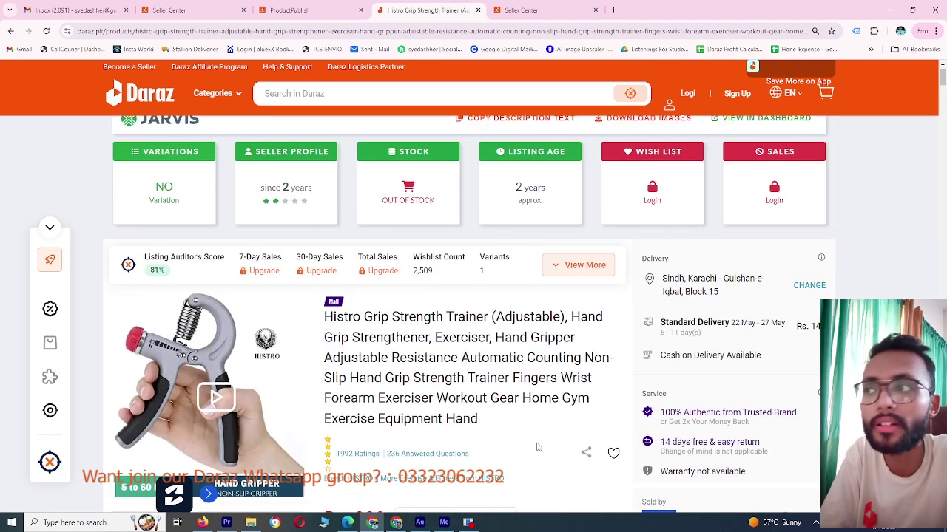
pyautogui.moveTo(324, 316); pyautogui.dragTo(362, 318)
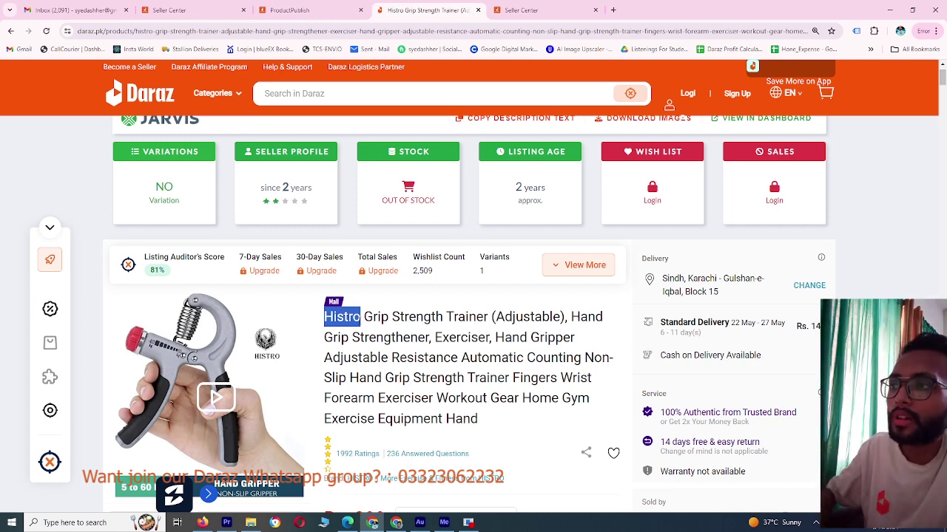
# Step: Copy the Histro listing's full title into the English product name of the new product
pyautogui.moveTo(481, 420); pyautogui.dragTo(320, 324)
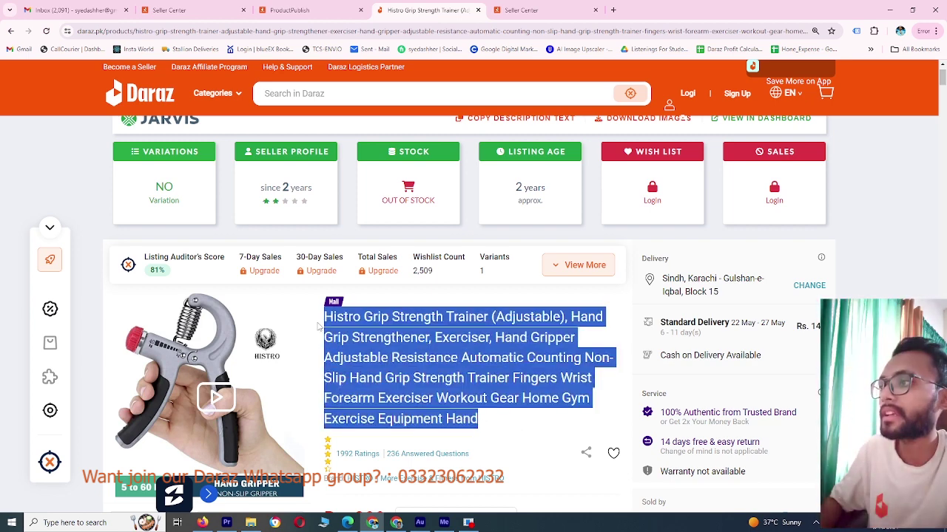
pyautogui.click(281, 10)
pyautogui.click(244, 371)
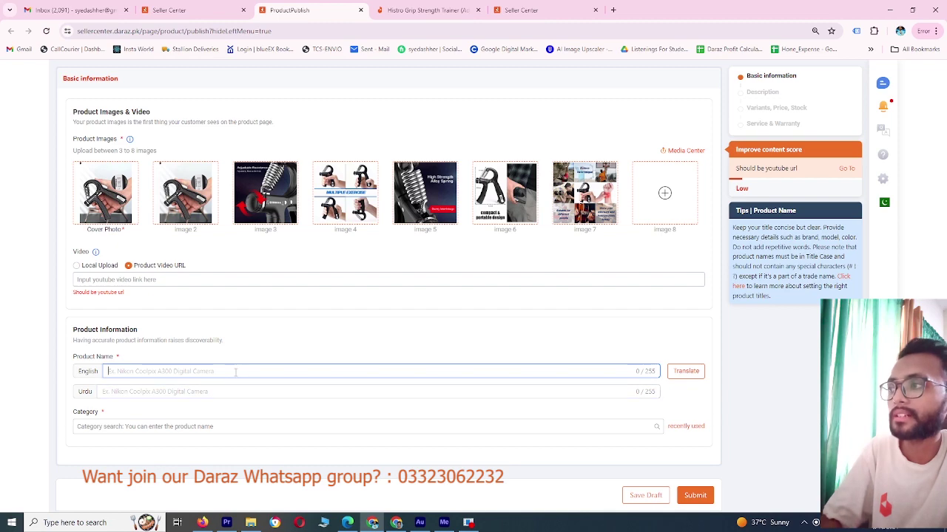
pyautogui.hotkey('ctrl', 'v')
pyautogui.hotkey('ctrl', 'Left')
pyautogui.hotkey('ctrl', 'Left')
pyautogui.hotkey('ctrl', 'Left')
pyautogui.hotkey('ctrl', 'Left')
pyautogui.hotkey('ctrl', 'Left')
pyautogui.hotkey('ctrl', 'Left')
pyautogui.hotkey('ctrl', 'Left')
pyautogui.hotkey('ctrl', 'Left')
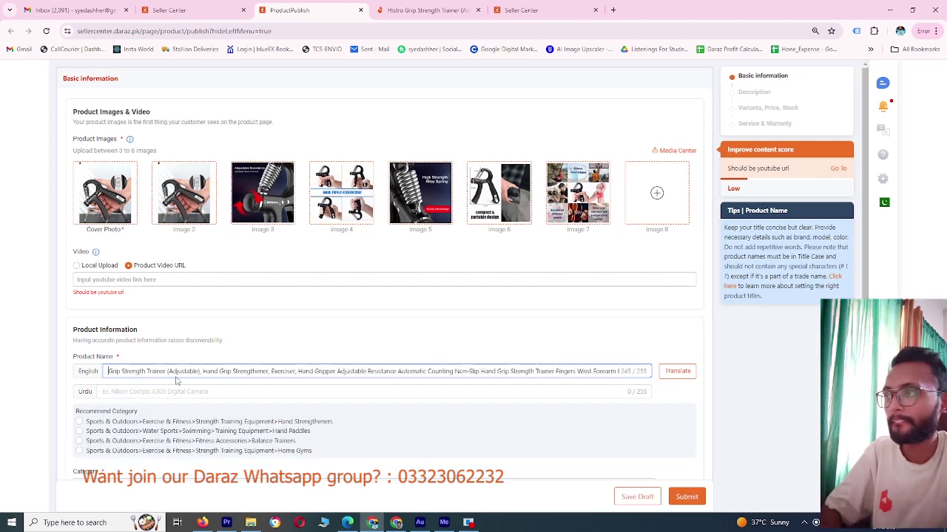
pyautogui.hotkey('ctrl', 'Left')
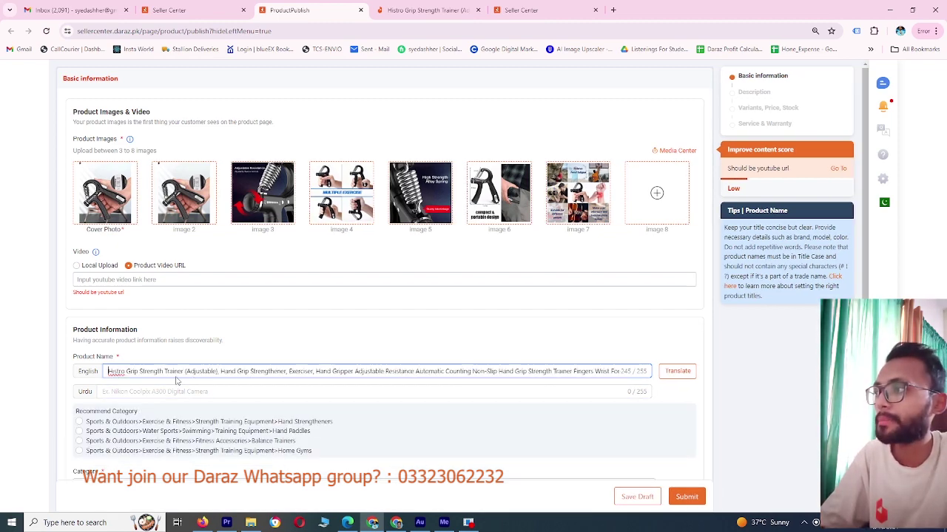
# Step: Remove the brand word "Histro" and the text "(Adjustable)," from the English product name
pyautogui.doubleClick(122, 374)
pyautogui.press('BackSpace')
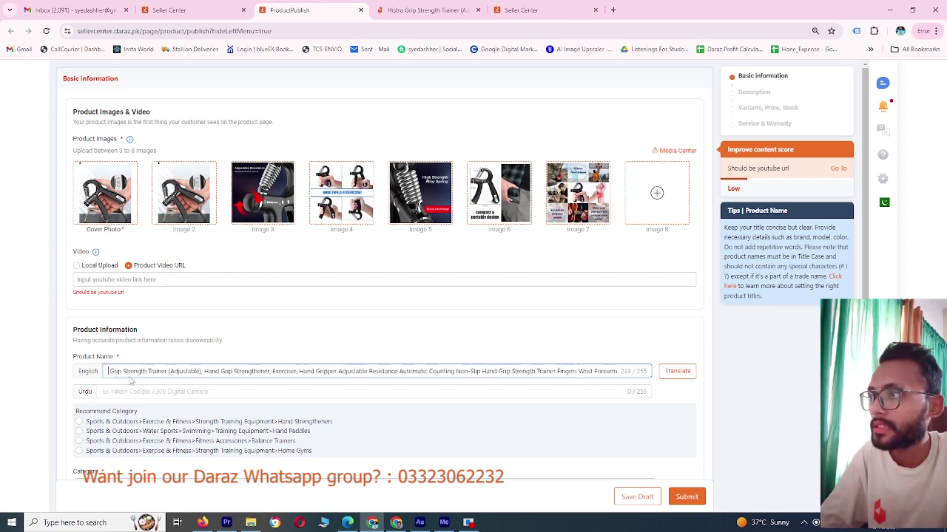
pyautogui.moveTo(168, 372); pyautogui.dragTo(202, 375)
pyautogui.press('BackSpace')
pyautogui.press('BackSpace')
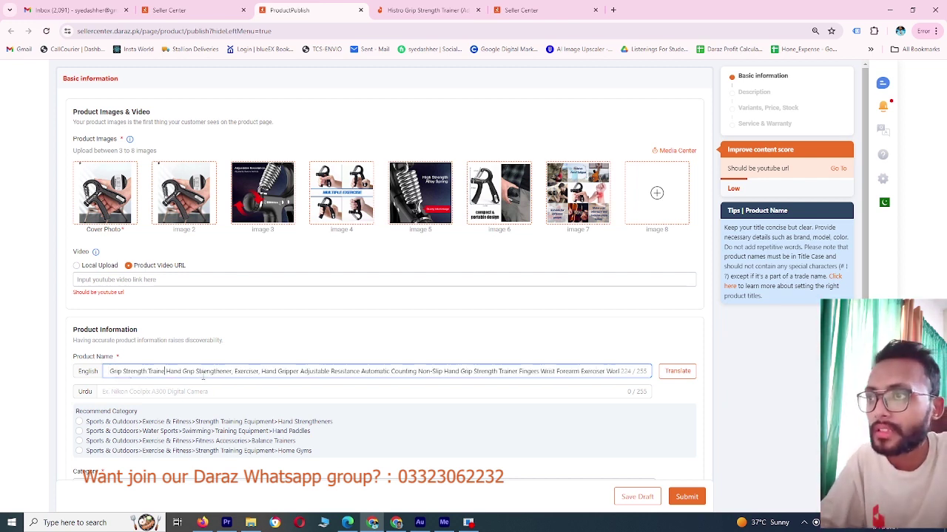
pyautogui.write('r')
# Step: Delete everything after "Adjustable Resistance Automatic" from the English product name
pyautogui.moveTo(545, 372); pyautogui.dragTo(735, 376)
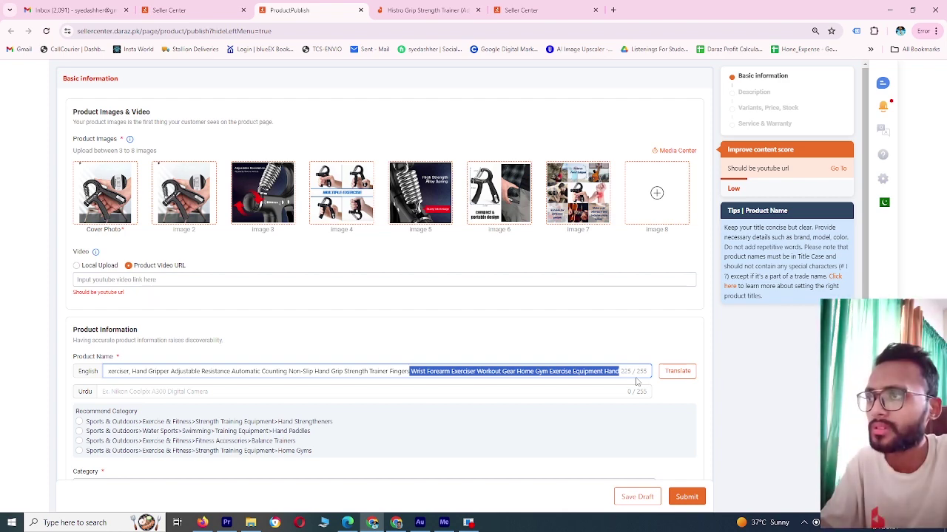
pyautogui.click(435, 372)
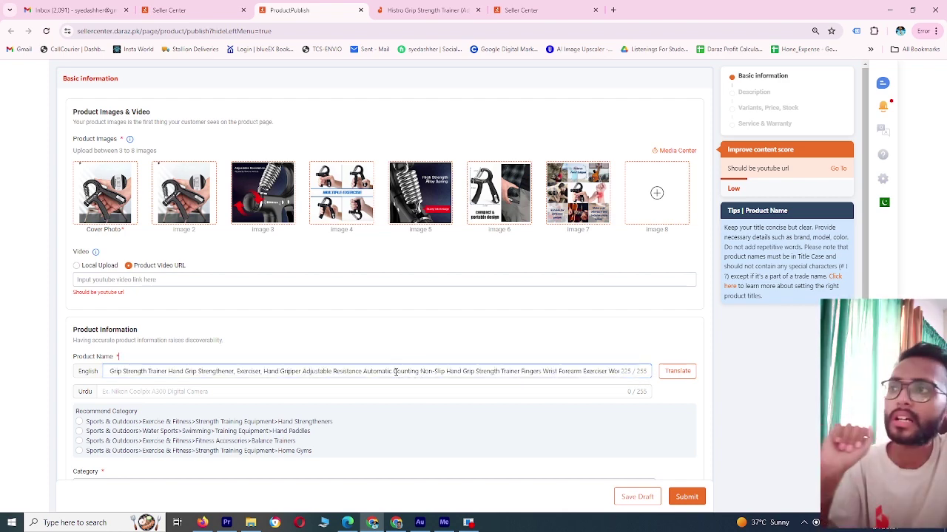
pyautogui.moveTo(396, 372); pyautogui.dragTo(698, 374)
pyautogui.press('BackSpace')
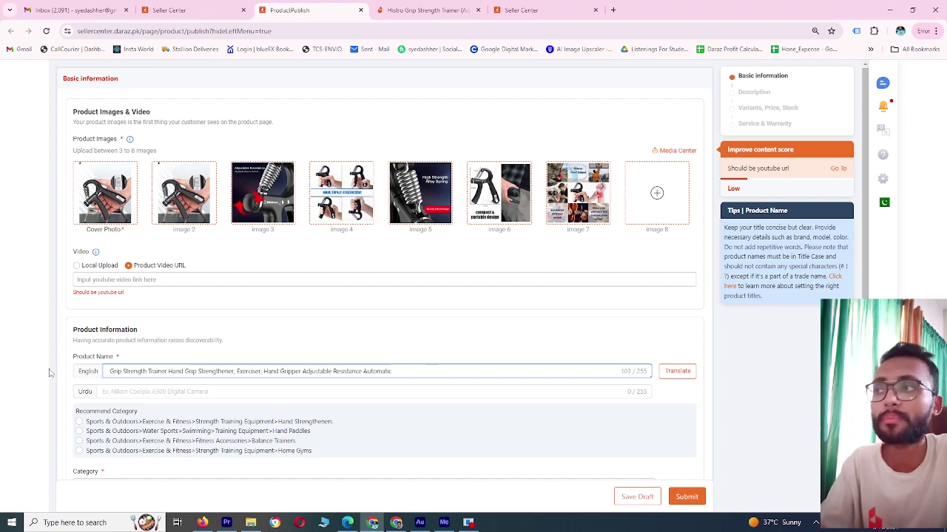
# Step: Check the brand word in the reference listing's title once more and return to the product form
pyautogui.click(427, 10)
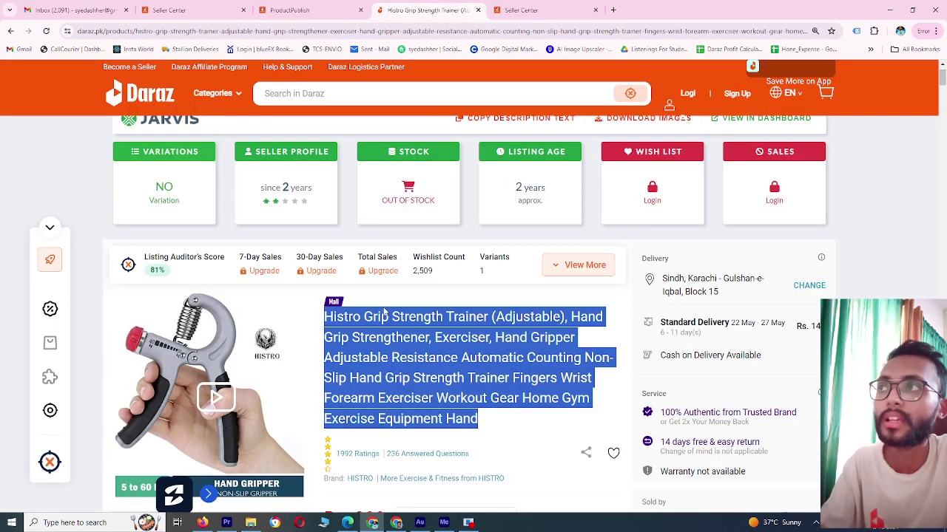
pyautogui.moveTo(363, 325); pyautogui.dragTo(324, 319)
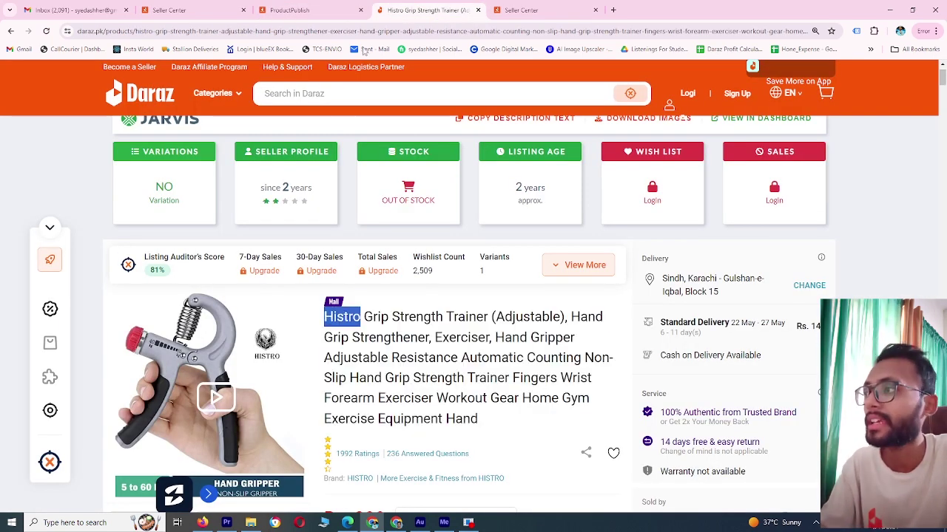
pyautogui.click(307, 8)
# Step: Check the reference listing's category path and choose the recommended category Sports & Outdoors > Exercise & Fitness > Strength Training Equipment > Hand Strengtheners
pyautogui.scroll(-1, 218, 366)
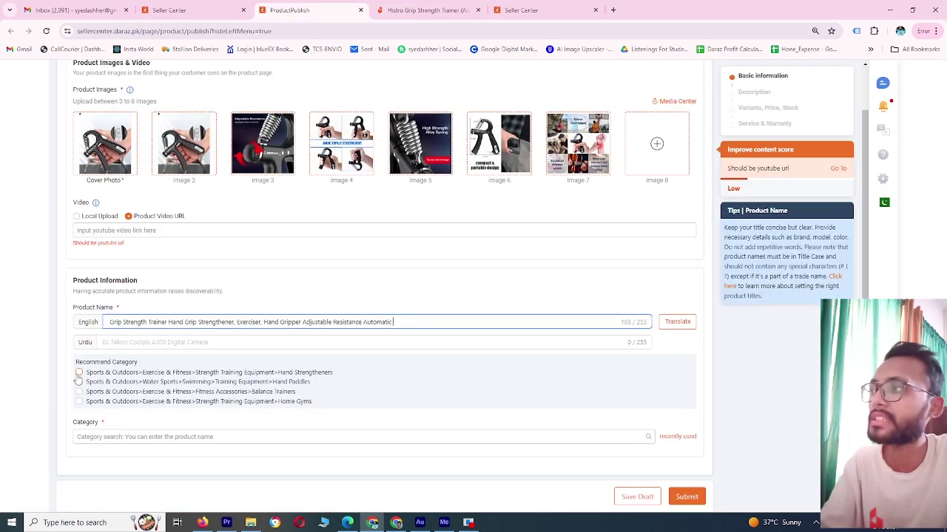
pyautogui.click(410, 10)
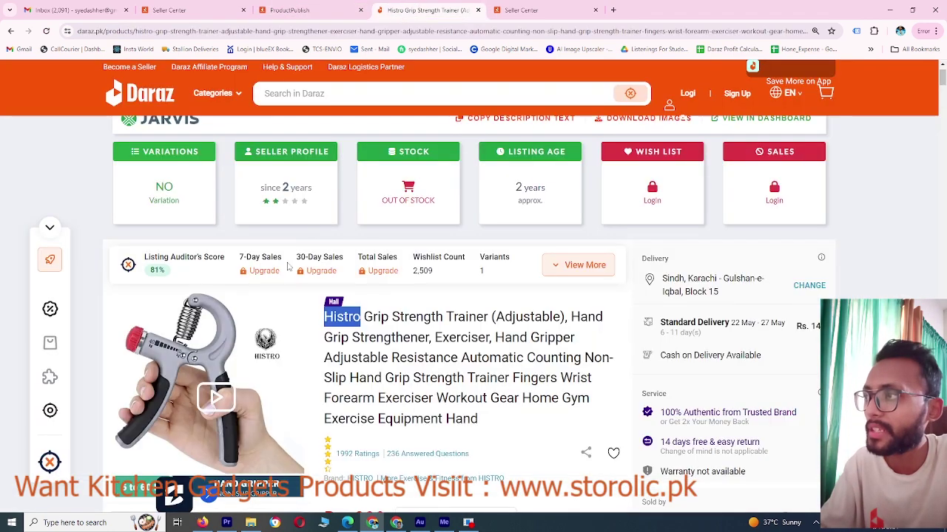
pyautogui.scroll(-3, 345, 337)
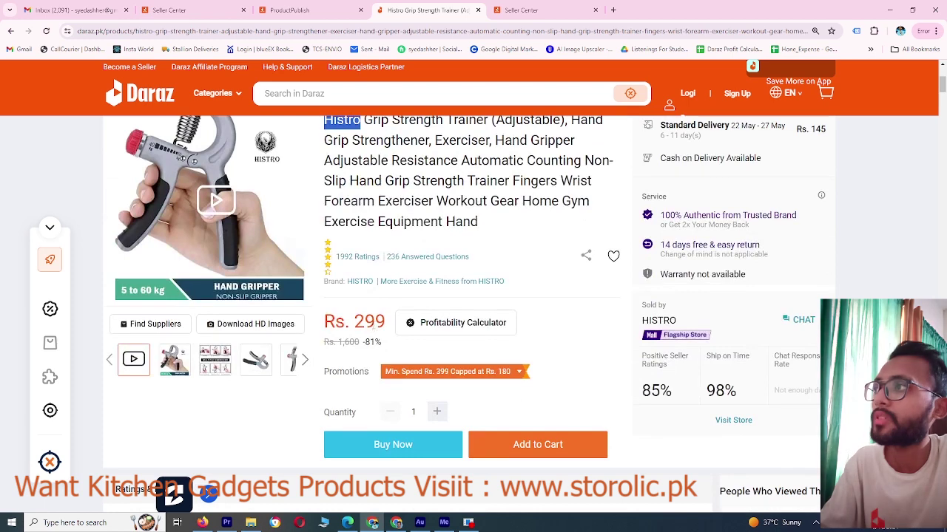
pyautogui.scroll(2, 344, 337)
pyautogui.scroll(2, 321, 295)
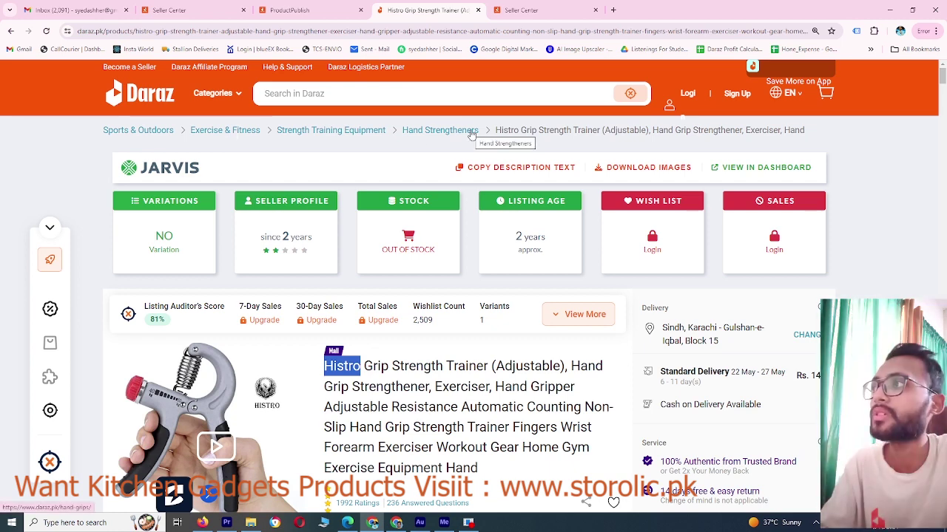
pyautogui.click(315, 10)
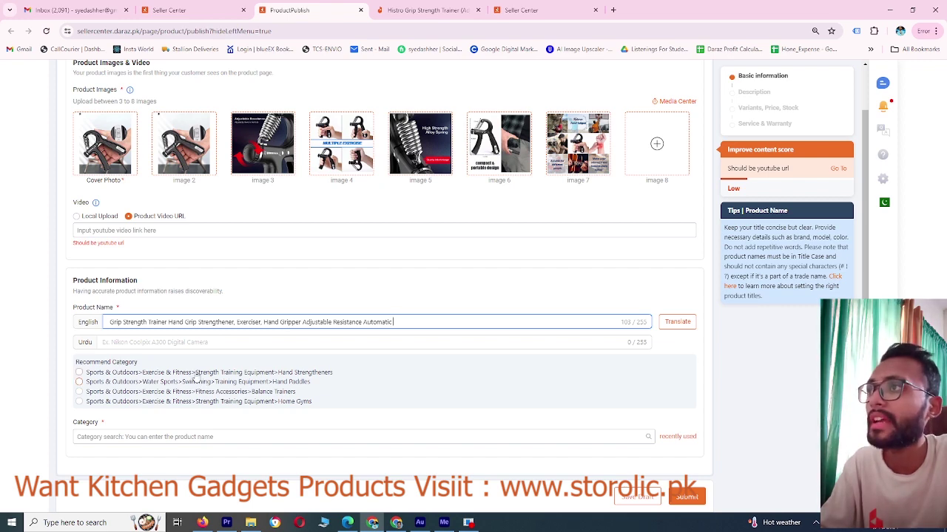
pyautogui.click(400, 10)
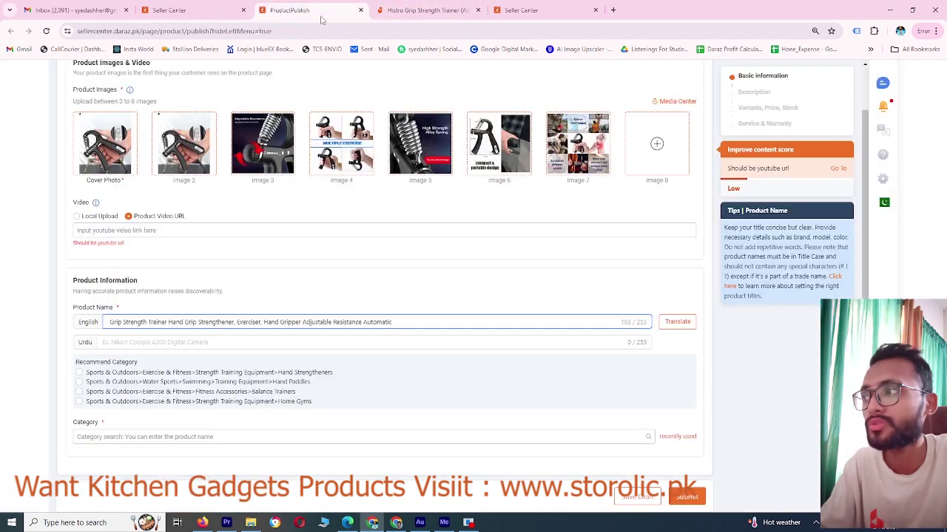
pyautogui.click(320, 13)
pyautogui.click(79, 373)
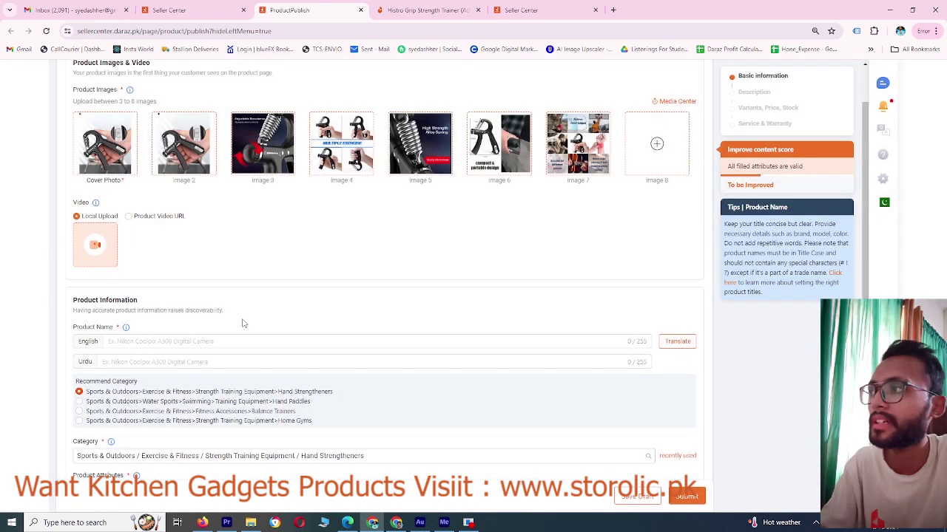
# Step: Mark the product as No Brand and look over the additional product attributes, leaving them blank
pyautogui.scroll(-3, 244, 323)
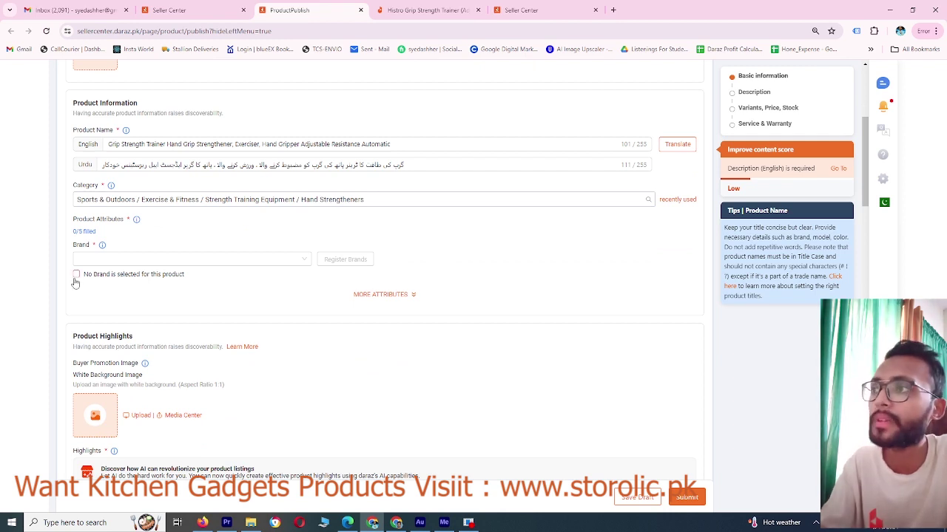
pyautogui.click(76, 275)
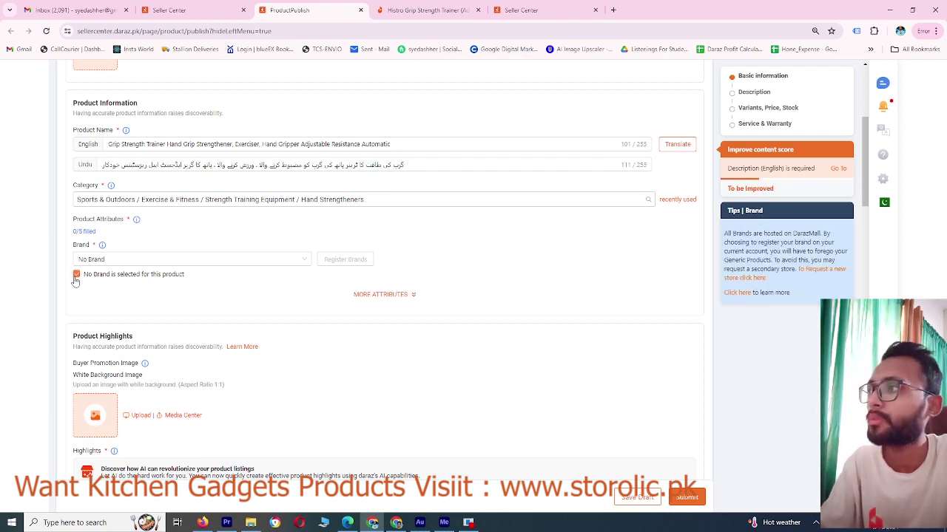
pyautogui.click(413, 294)
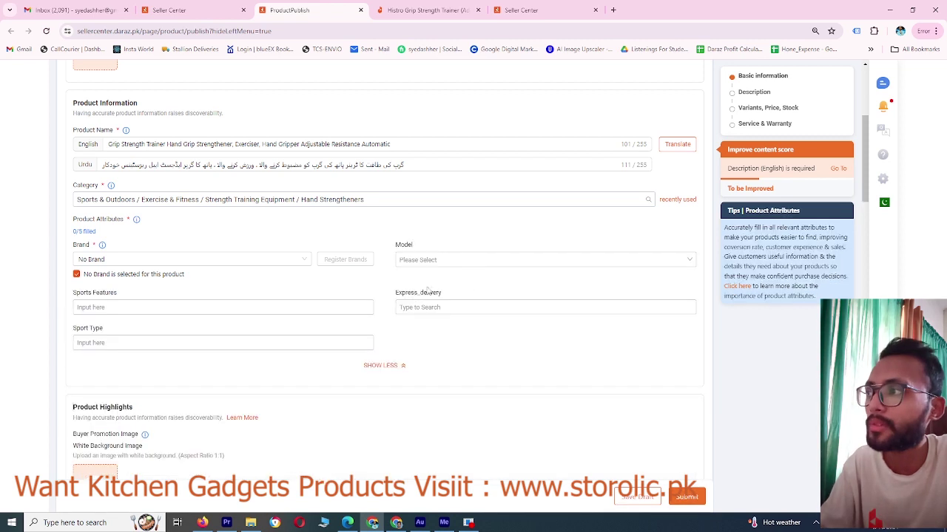
pyautogui.click(393, 364)
# Step: Try to generate the product highlights with the AI content generator
pyautogui.scroll(-2, 385, 317)
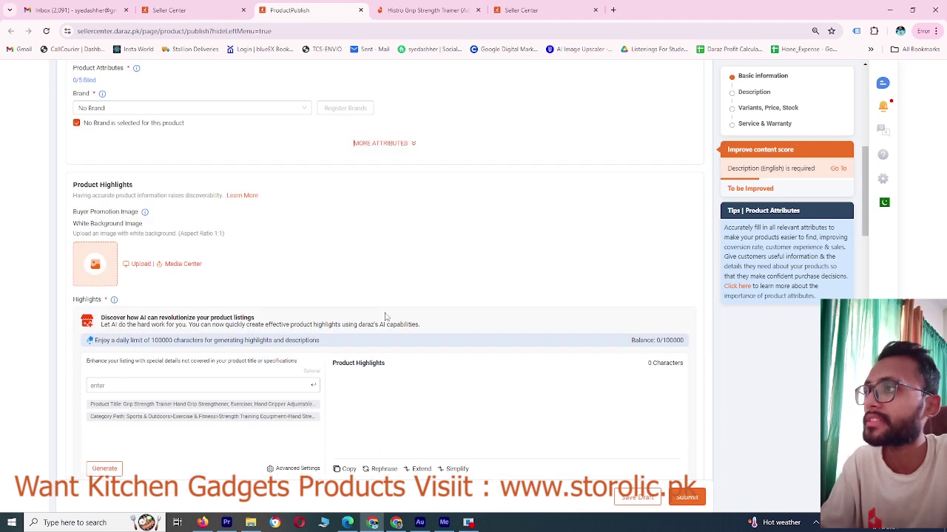
pyautogui.scroll(-1, 385, 317)
pyautogui.scroll(-2, 238, 219)
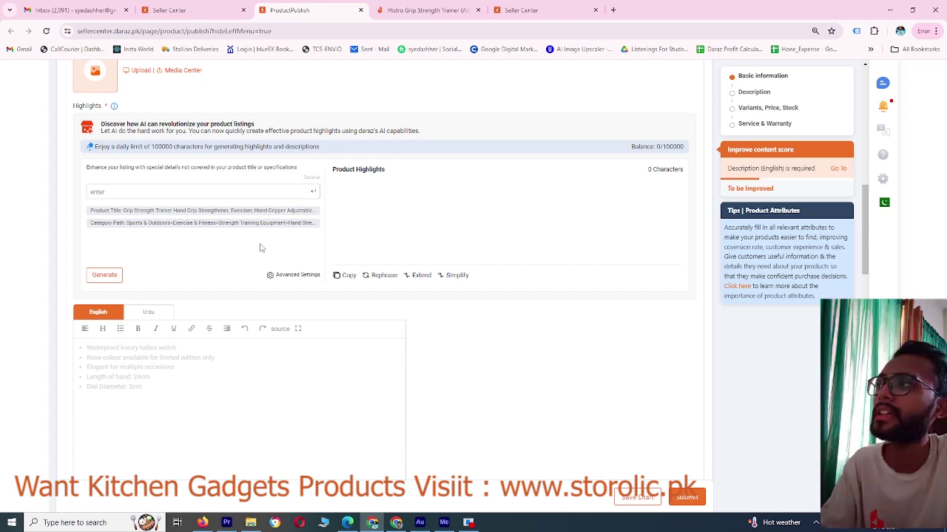
pyautogui.scroll(1, 260, 247)
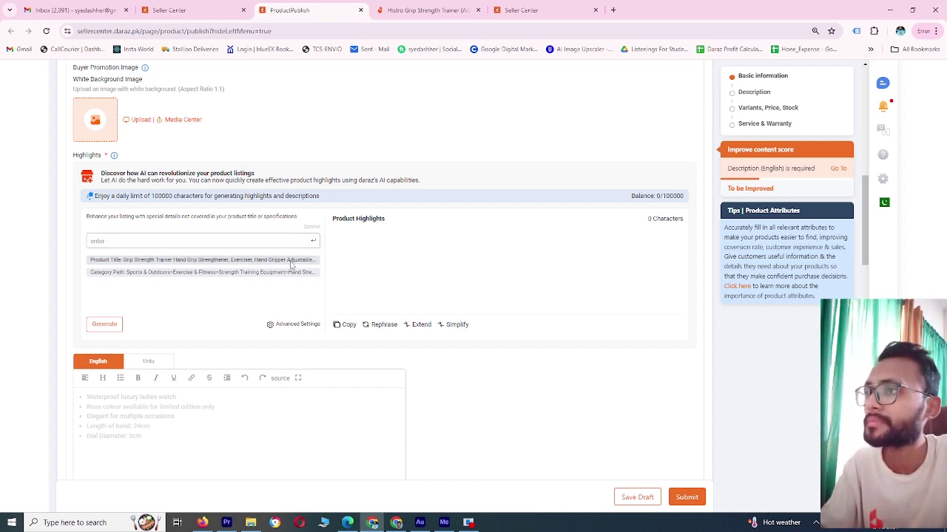
pyautogui.click(102, 326)
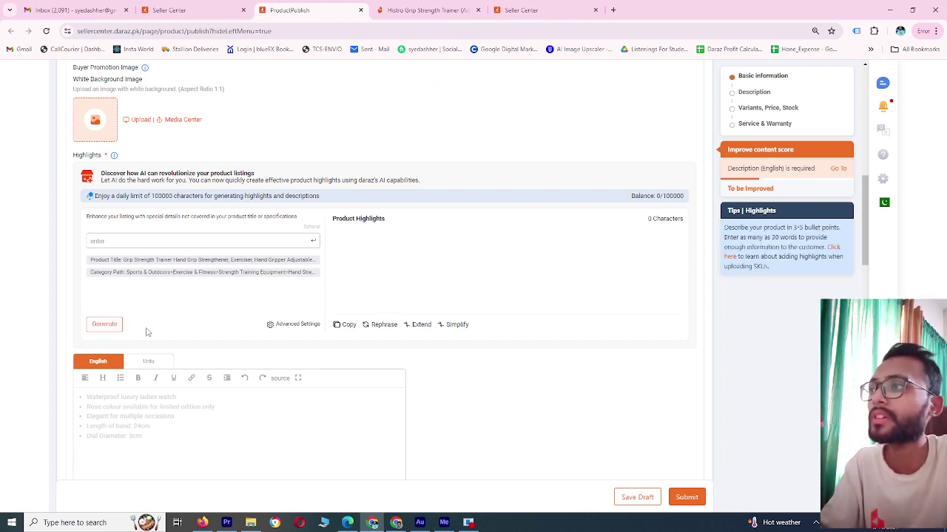
pyautogui.click(119, 327)
# Step: Copy all the product detail bullet points from the reference listing and paste them into the English product highlights
pyautogui.click(428, 10)
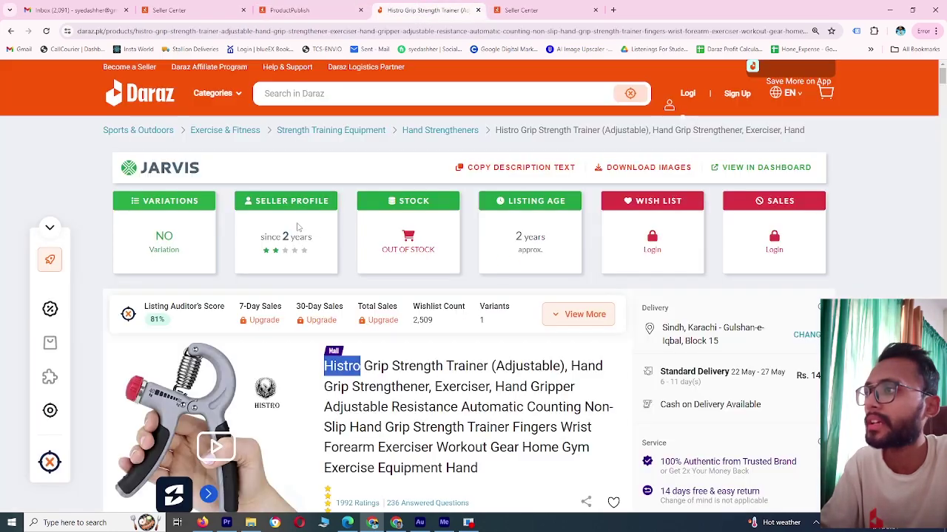
pyautogui.scroll(-10, 286, 235)
pyautogui.scroll(-8, 286, 235)
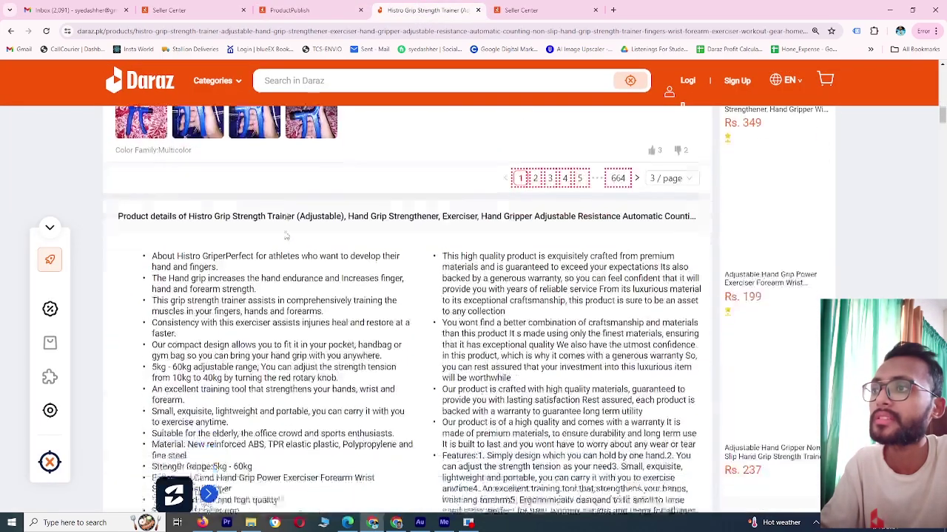
pyautogui.scroll(-2, 181, 222)
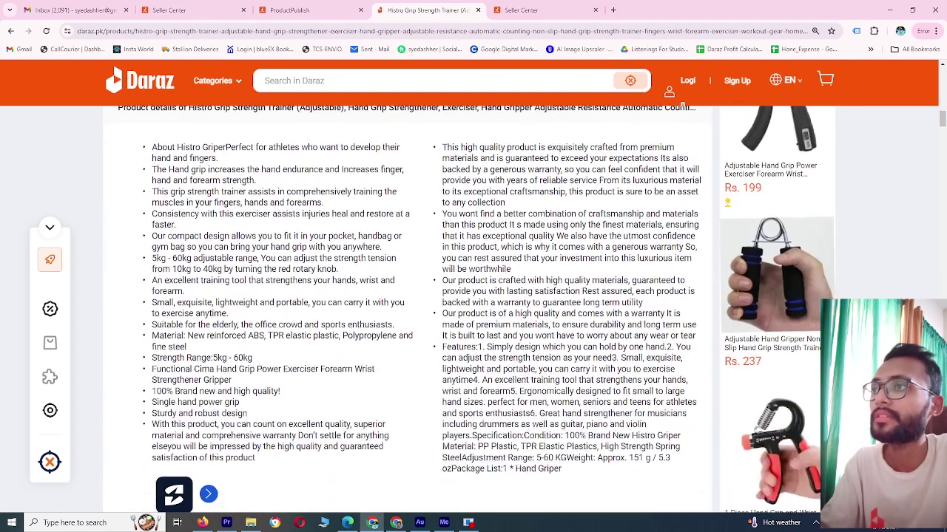
pyautogui.scroll(2, 181, 222)
pyautogui.moveTo(151, 248); pyautogui.dragTo(582, 222)
pyautogui.hotkey('ctrl', 'c')
pyautogui.click(289, 9)
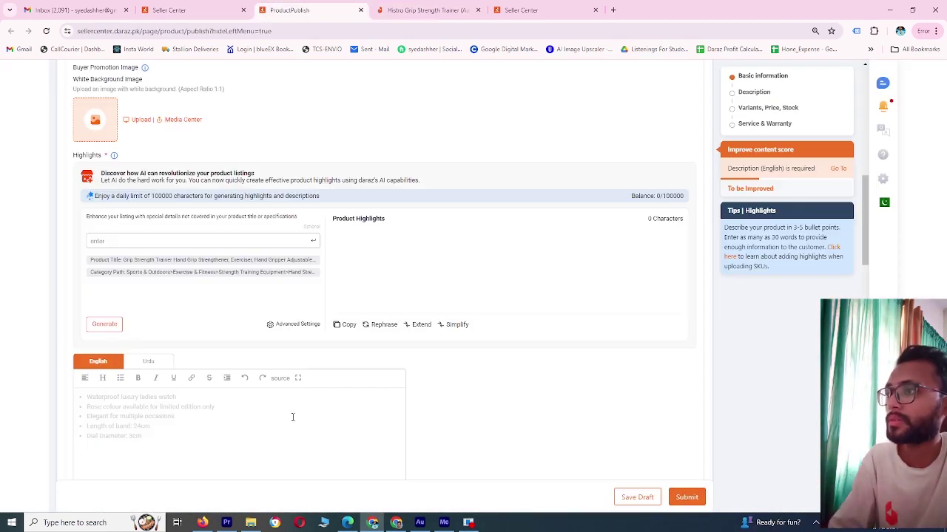
pyautogui.click(264, 364)
pyautogui.hotkey('ctrl', 'v')
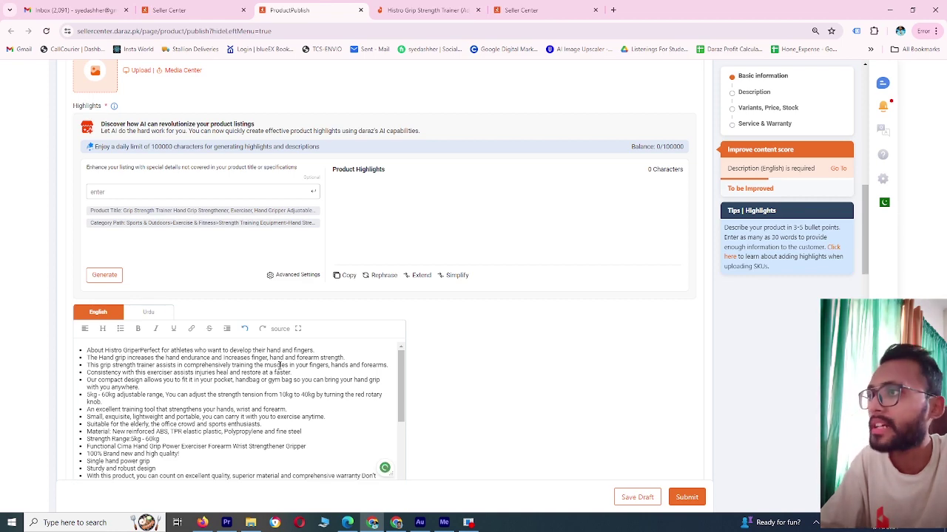
# Step: Delete the highlight bullets from "This high quality product" to the end, keeping the list up to the "With this product" bullet
pyautogui.scroll(-10, 325, 372)
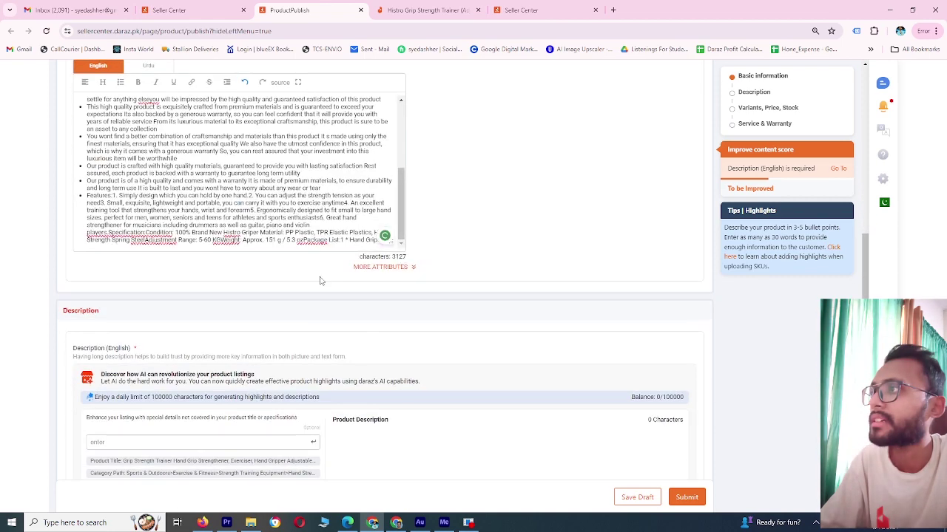
pyautogui.moveTo(337, 241); pyautogui.dragTo(92, 158)
pyautogui.press('BackSpace')
pyautogui.moveTo(133, 241); pyautogui.dragTo(83, 240)
pyautogui.press('BackSpace')
# Step: Try the AI highlights generator once more and check the Urdu highlights before returning to the English version
pyautogui.scroll(4, 222, 208)
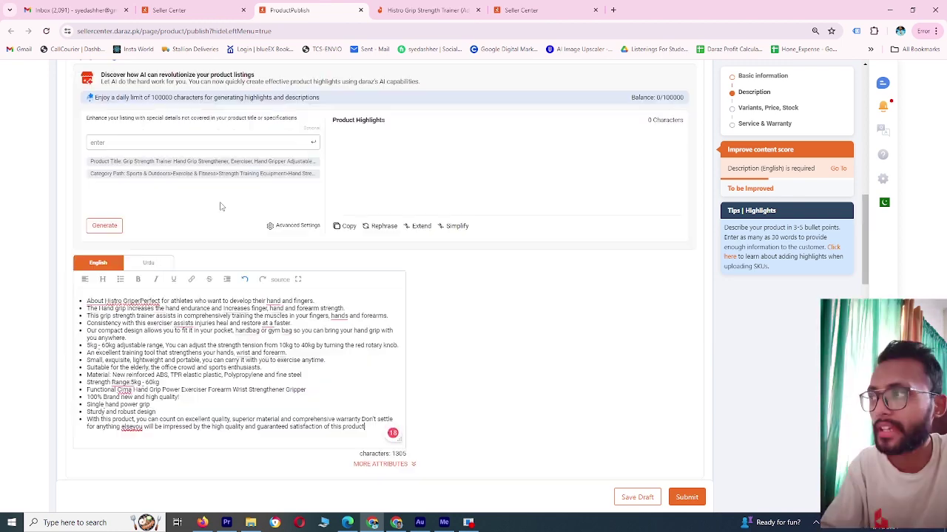
pyautogui.click(103, 325)
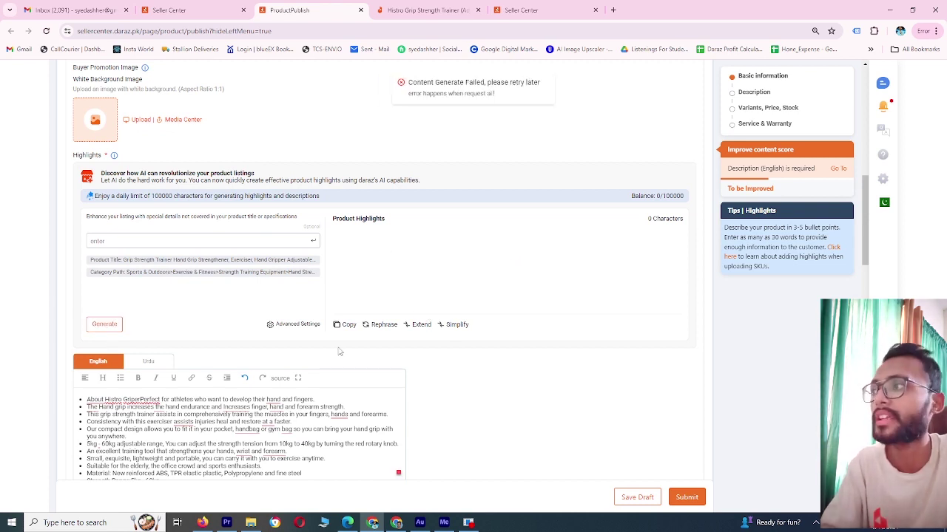
pyautogui.scroll(-1, 296, 415)
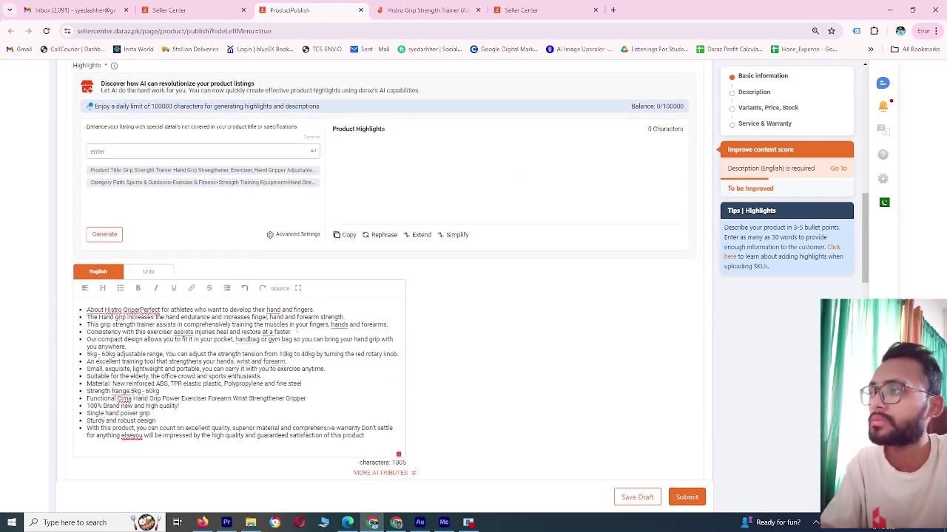
pyautogui.click(142, 263)
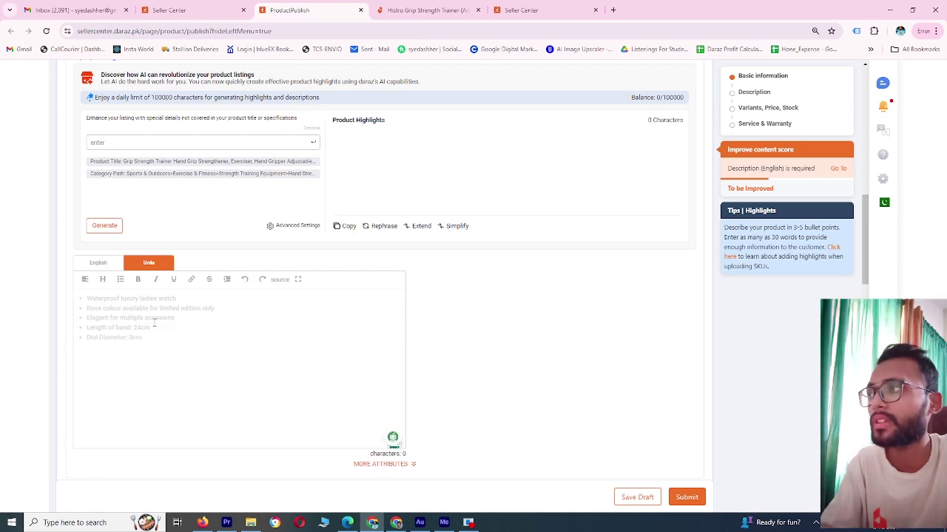
pyautogui.click(103, 265)
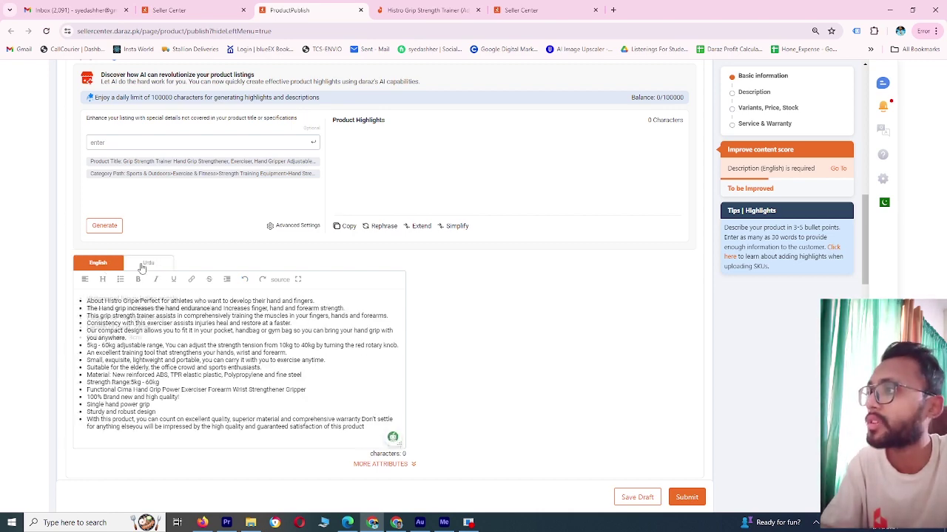
# Step: Review the completed product information and English highlights, and look over the Description (English) section
pyautogui.scroll(10, 226, 261)
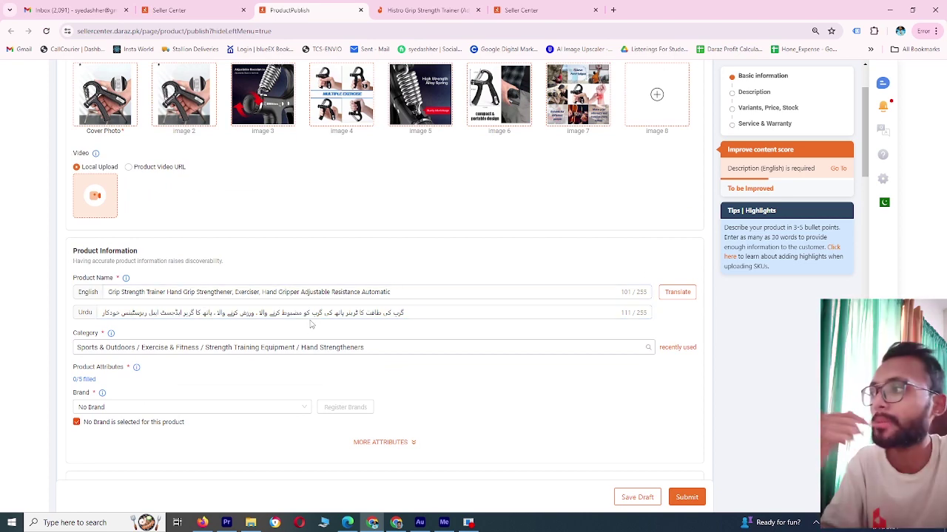
pyautogui.scroll(-10, 310, 324)
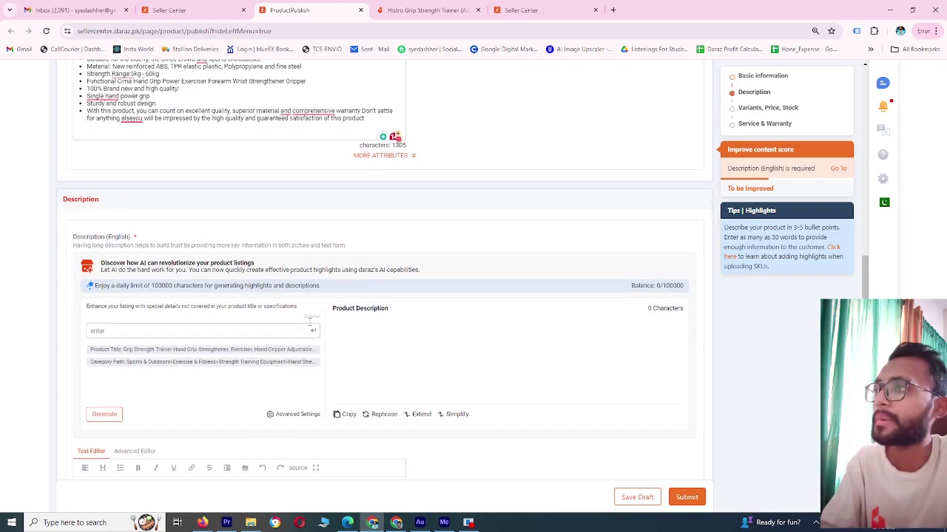
pyautogui.scroll(5, 310, 320)
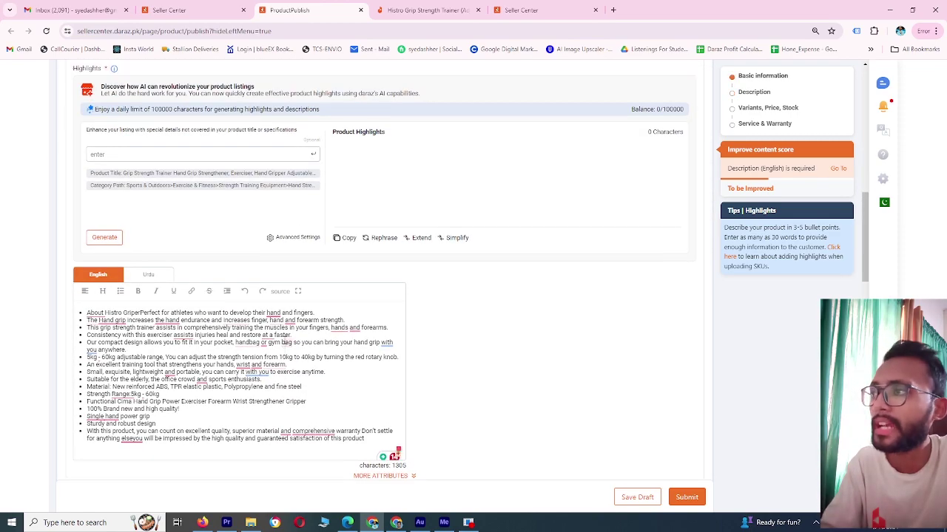
pyautogui.scroll(1, 284, 345)
pyautogui.scroll(-2, 284, 345)
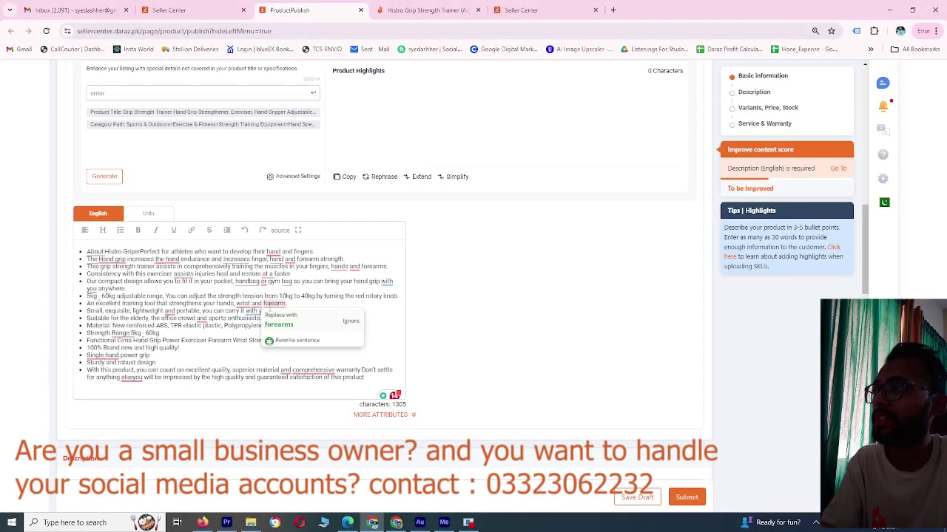
pyautogui.scroll(-3, 269, 311)
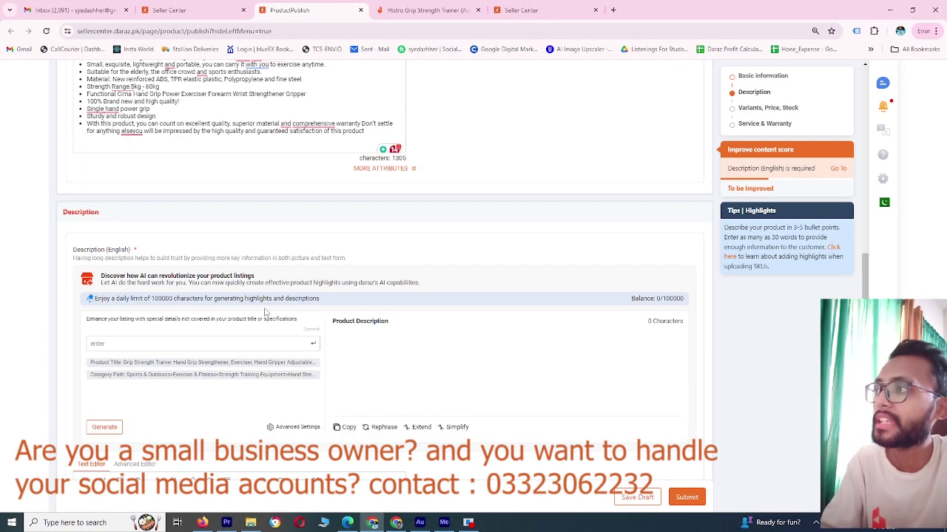
pyautogui.scroll(-1, 265, 312)
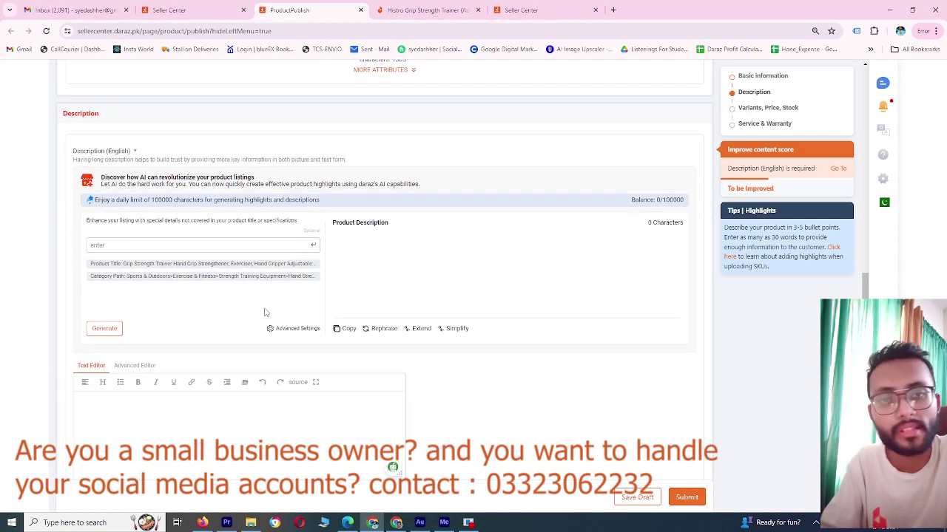
pyautogui.scroll(-1, 250, 302)
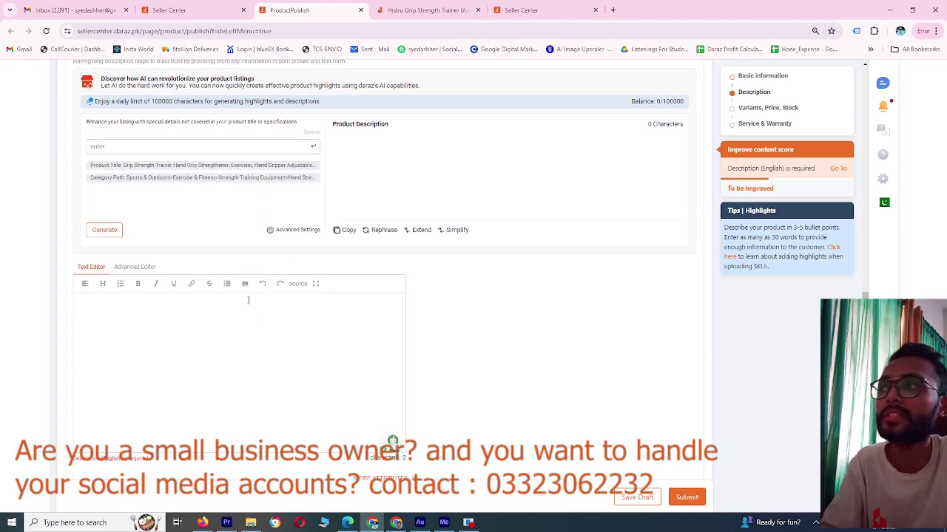
pyautogui.scroll(2, 244, 304)
pyautogui.scroll(3, 241, 311)
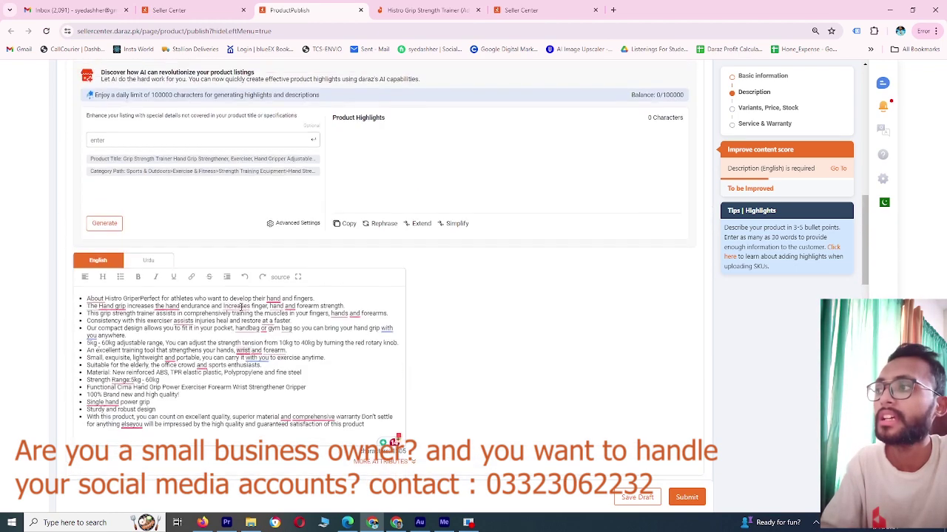
pyautogui.scroll(-1, 229, 278)
pyautogui.scroll(-5, 245, 296)
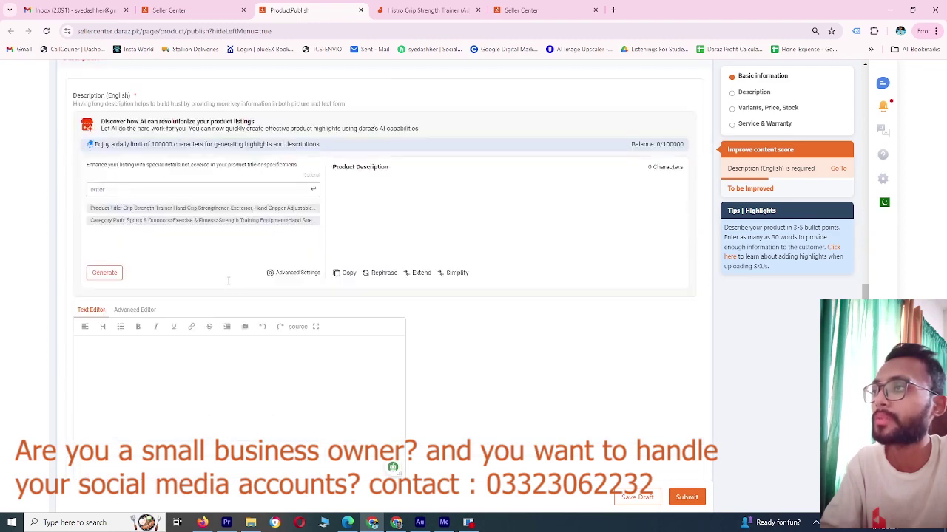
# Step: Examine how the reference listing presents its detail bullets, description paragraph and description images
pyautogui.click(425, 10)
pyautogui.scroll(-3, 333, 237)
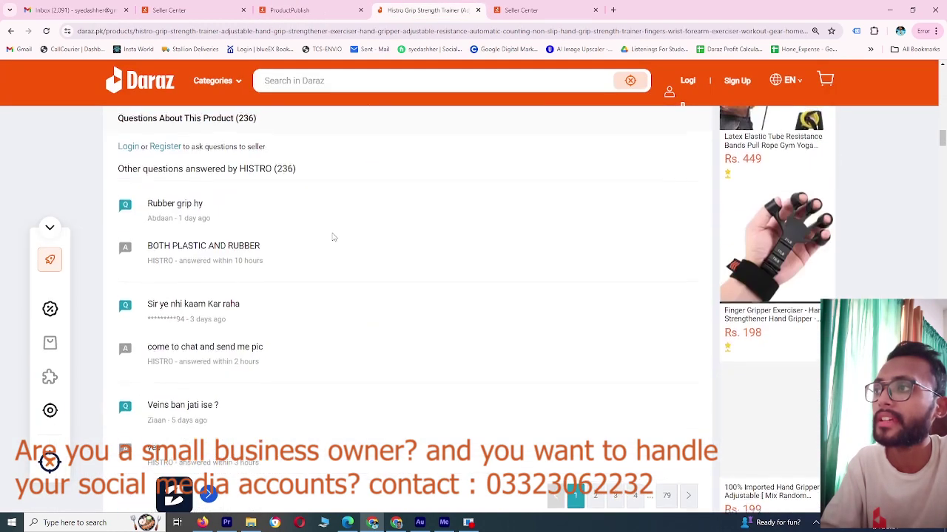
pyautogui.scroll(2, 400, 230)
pyautogui.scroll(-8, 332, 246)
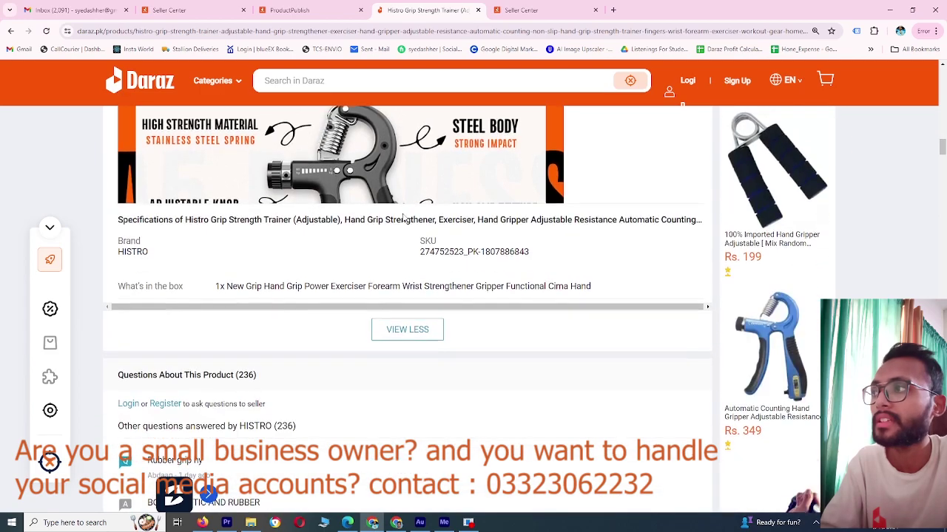
pyautogui.scroll(10, 422, 221)
pyautogui.moveTo(564, 314); pyautogui.dragTo(404, 111)
pyautogui.scroll(3, 403, 217)
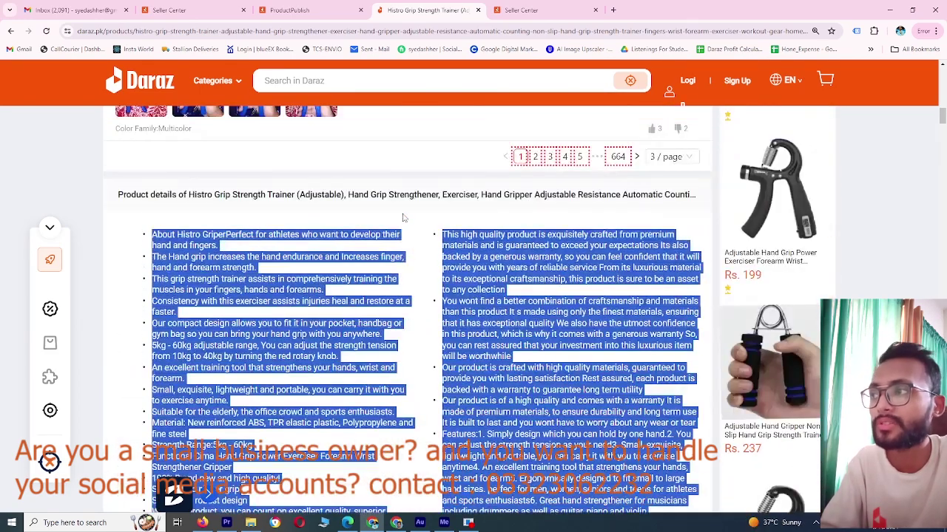
pyautogui.scroll(-8, 317, 365)
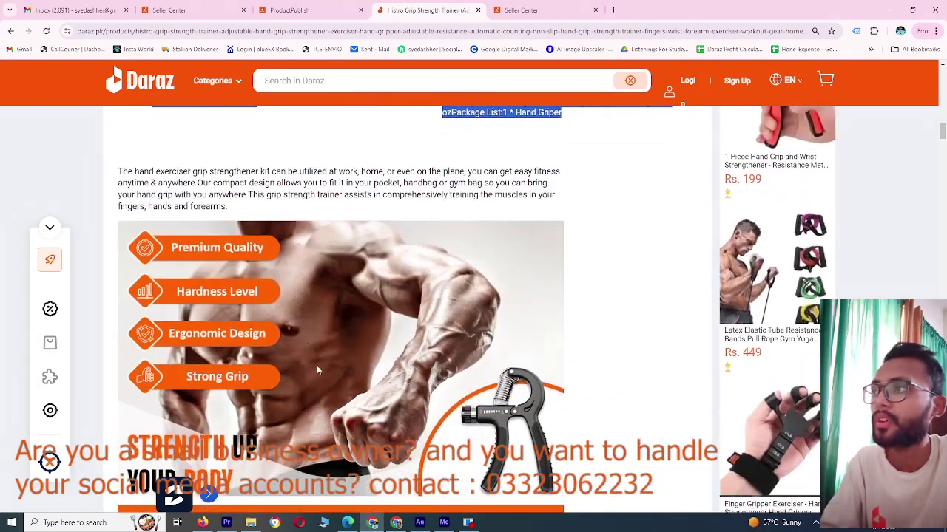
# Step: Return to the product form and open the local image upload for the English description
pyautogui.click(289, 6)
pyautogui.scroll(2, 234, 279)
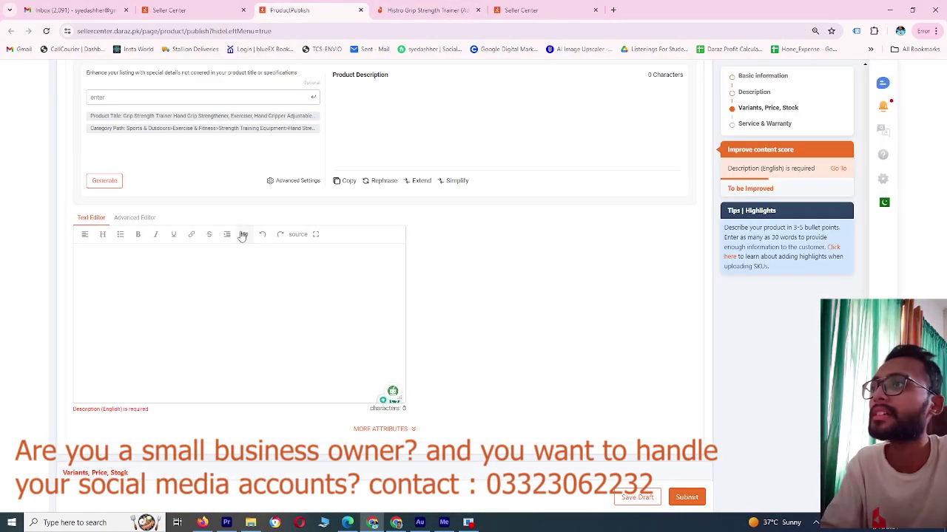
pyautogui.click(244, 235)
pyautogui.click(435, 178)
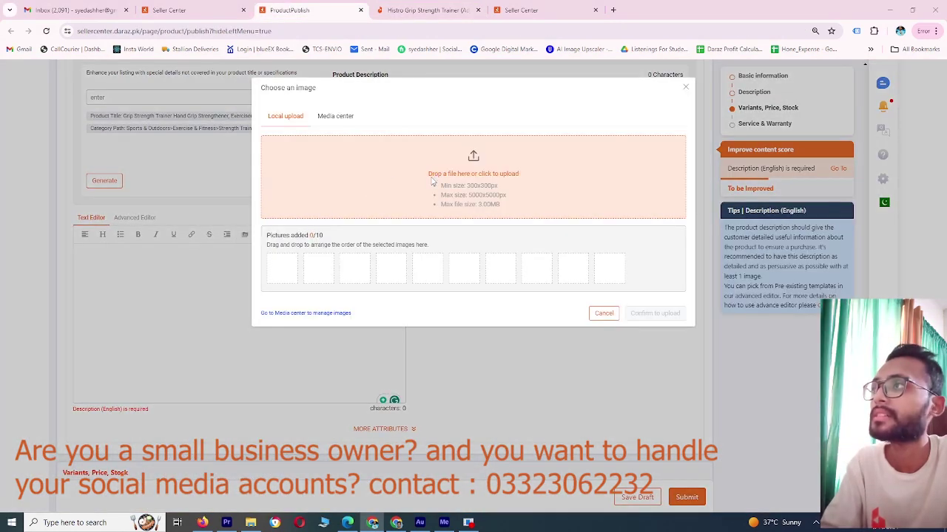
pyautogui.press('Escape')
# Step: Upload images 2, 3, 5 and 6 from the Hand grip folder, order 6.jpg first, and insert them into the description
pyautogui.click(251, 522)
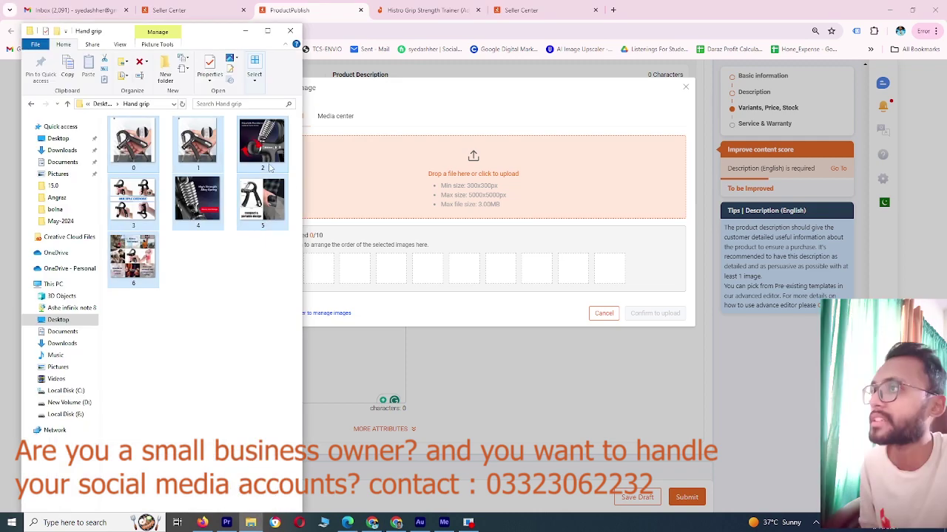
pyautogui.click(244, 271)
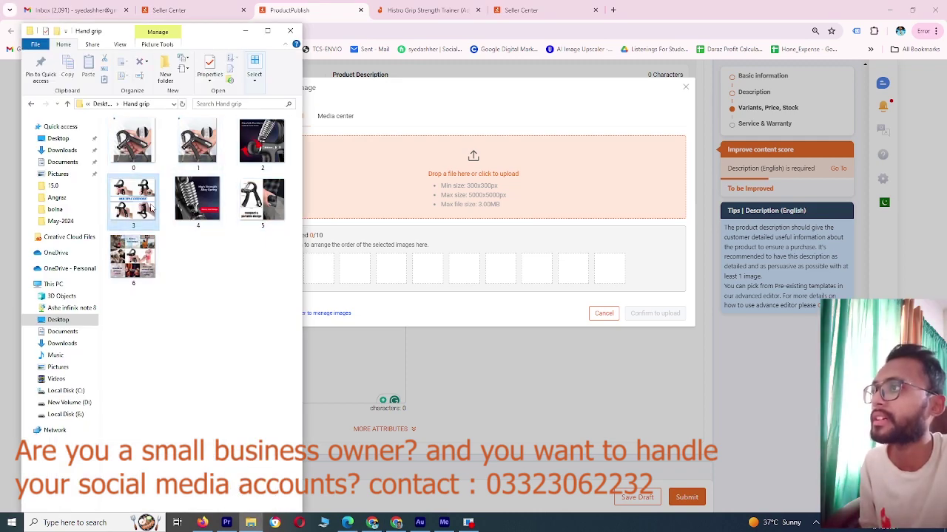
pyautogui.keyDown('ctrl'); pyautogui.click(260, 148); pyautogui.keyUp('ctrl')
pyautogui.keyDown('ctrl'); pyautogui.click(266, 192); pyautogui.keyUp('ctrl')
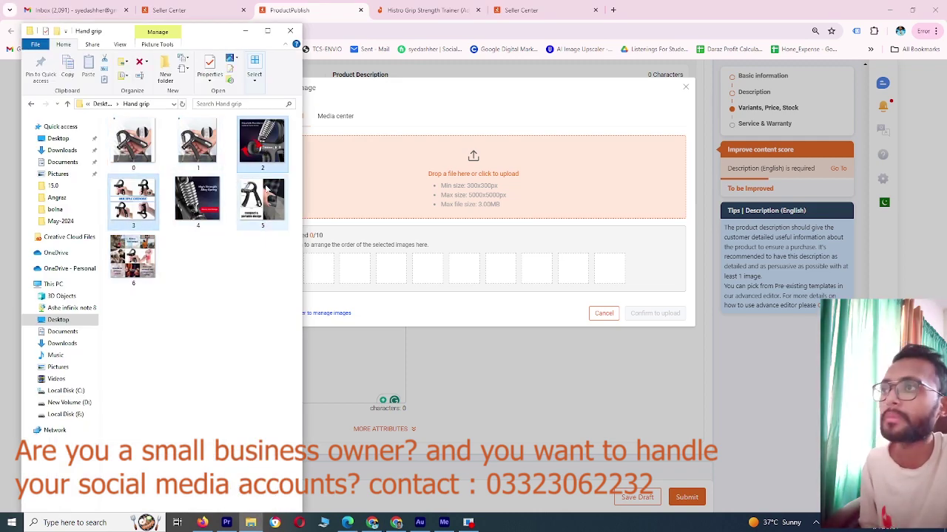
pyautogui.keyDown('ctrl'); pyautogui.click(133, 255); pyautogui.keyUp('ctrl')
pyautogui.moveTo(134, 255); pyautogui.dragTo(473, 178)
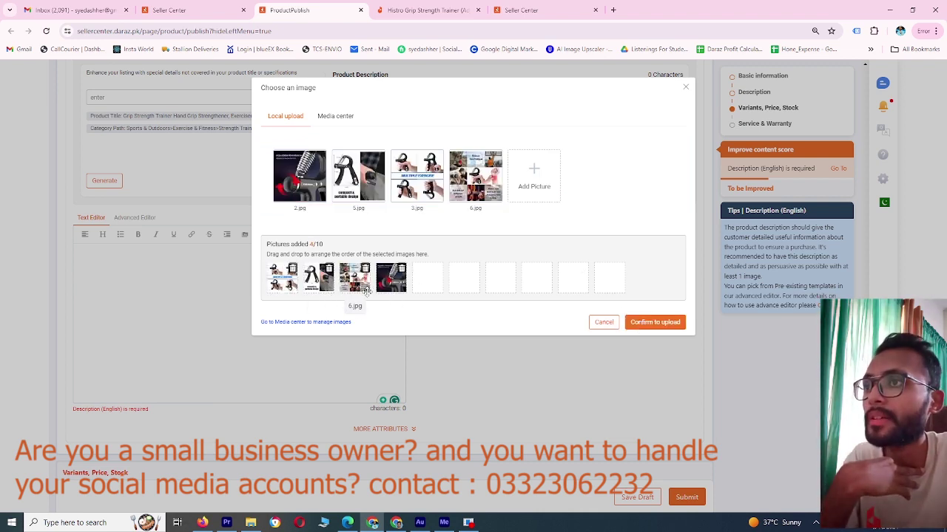
pyautogui.moveTo(364, 290); pyautogui.dragTo(285, 279)
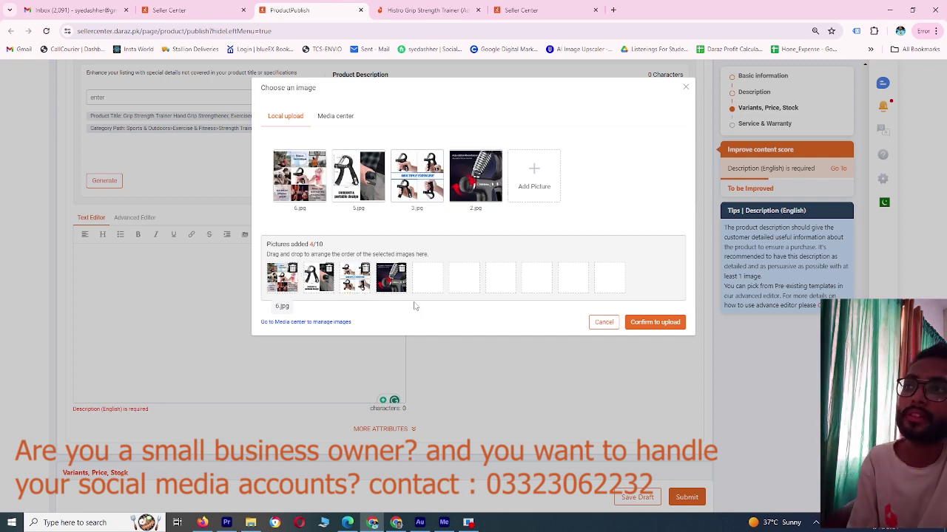
pyautogui.click(639, 324)
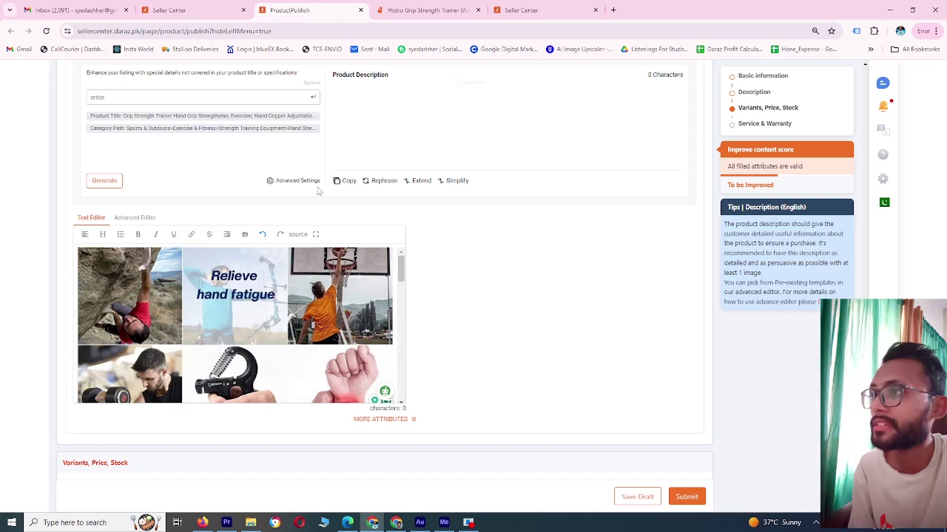
# Step: Review the inserted images from first to last in the English description editor
pyautogui.scroll(-1, 393, 190)
pyautogui.scroll(-2, 342, 240)
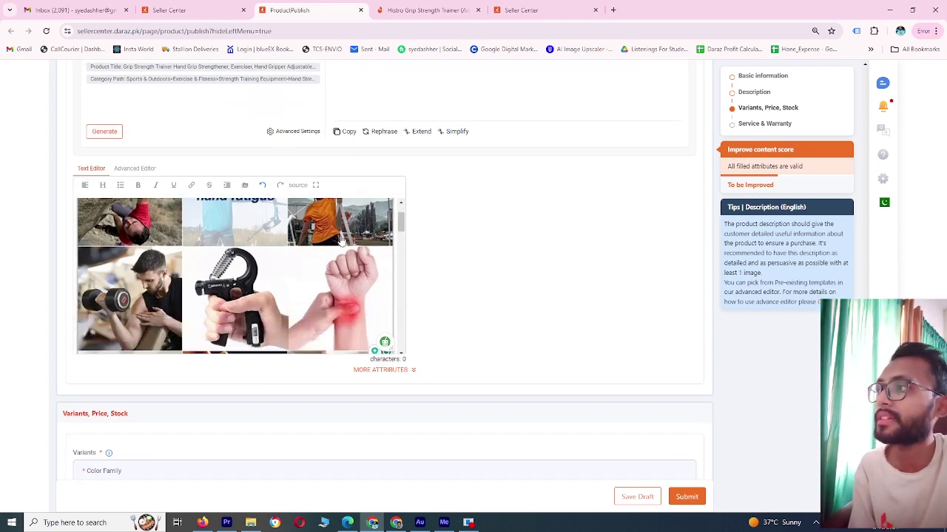
pyautogui.scroll(-2, 341, 240)
pyautogui.scroll(-2, 342, 240)
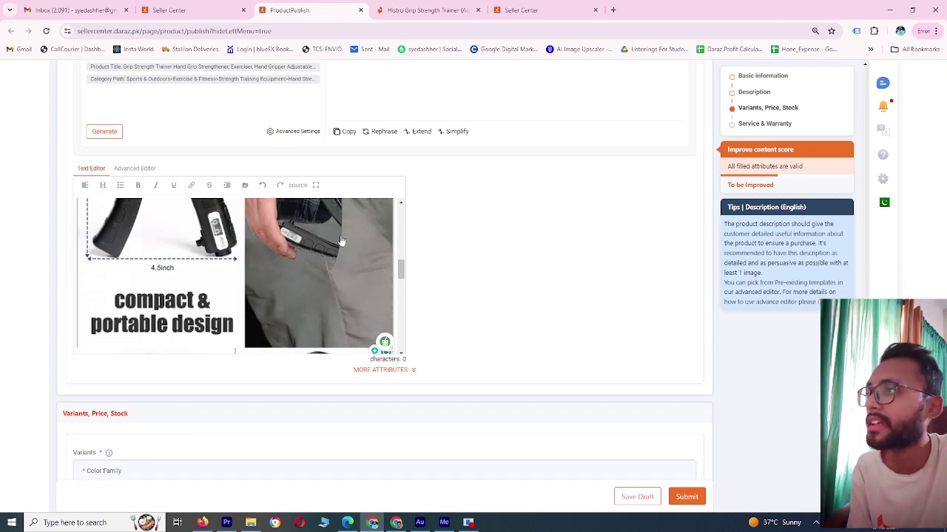
pyautogui.scroll(-8, 341, 240)
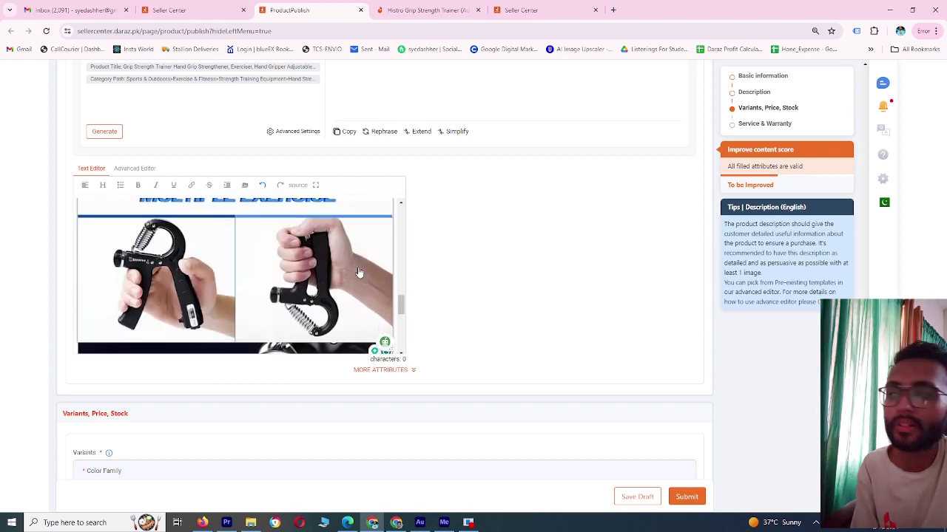
pyautogui.scroll(-3, 358, 273)
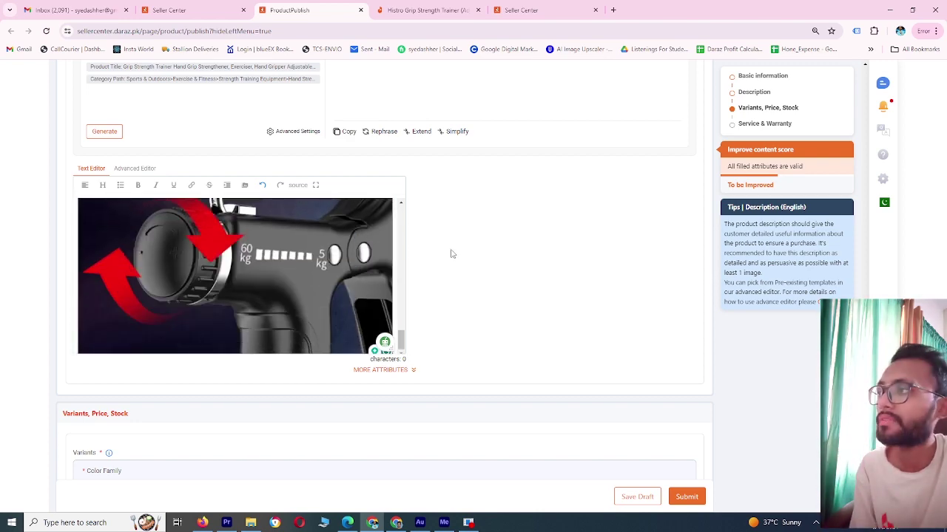
# Step: Try Black and Brown as color family variants and delete the Brown one
pyautogui.scroll(-3, 452, 253)
pyautogui.scroll(-1, 355, 252)
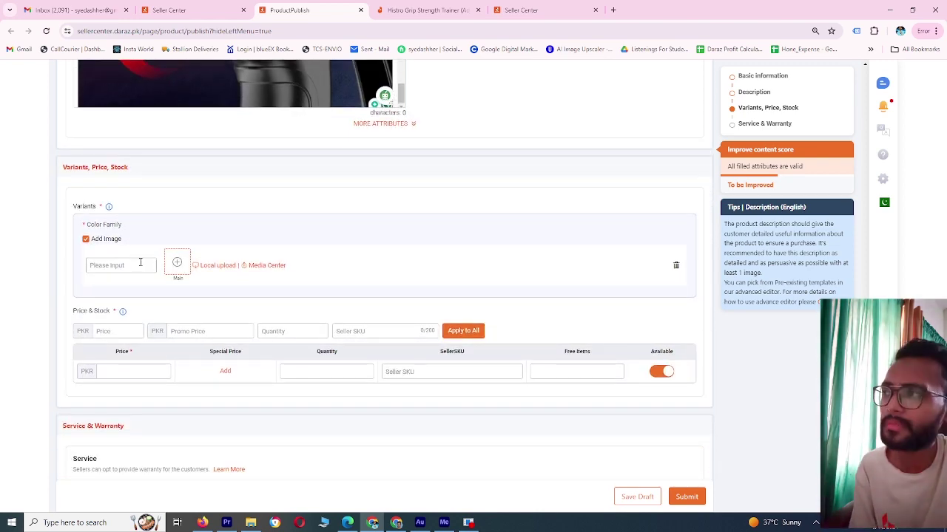
pyautogui.click(122, 264)
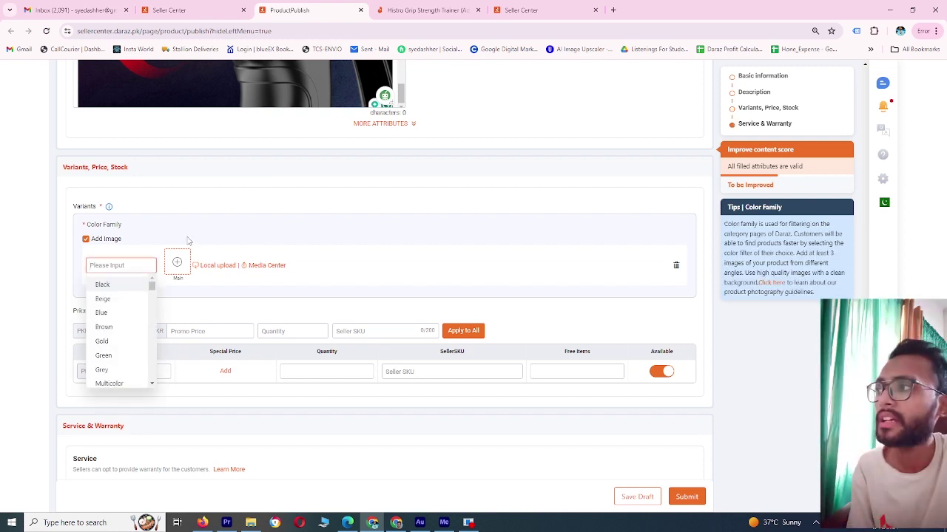
pyautogui.click(128, 287)
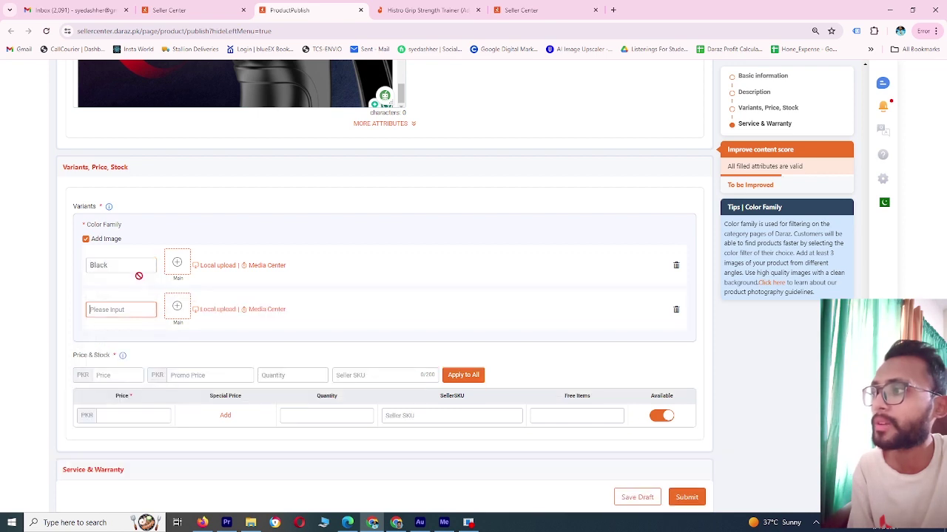
pyautogui.click(130, 311)
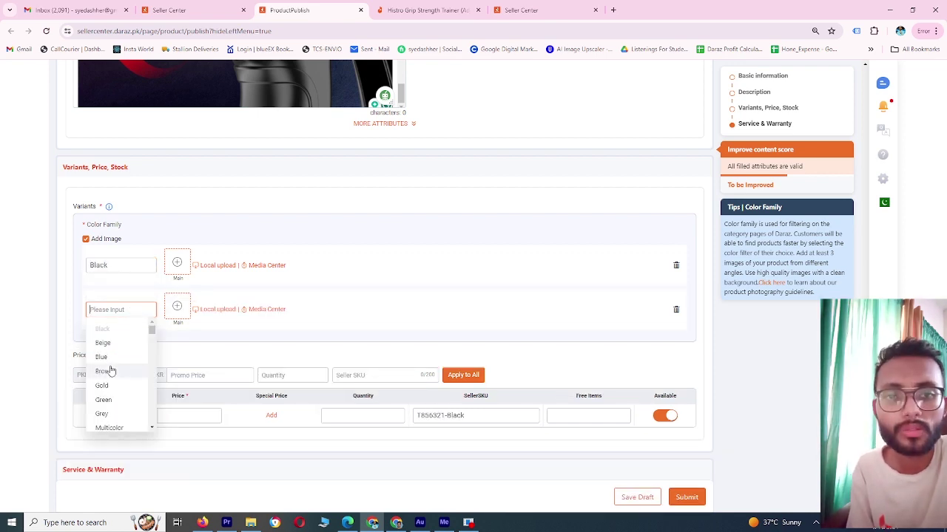
pyautogui.click(111, 370)
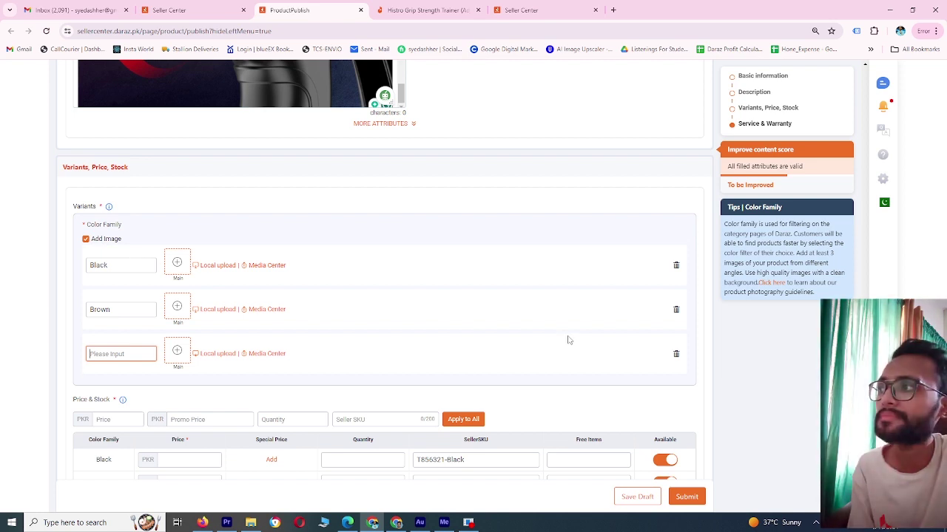
pyautogui.click(676, 311)
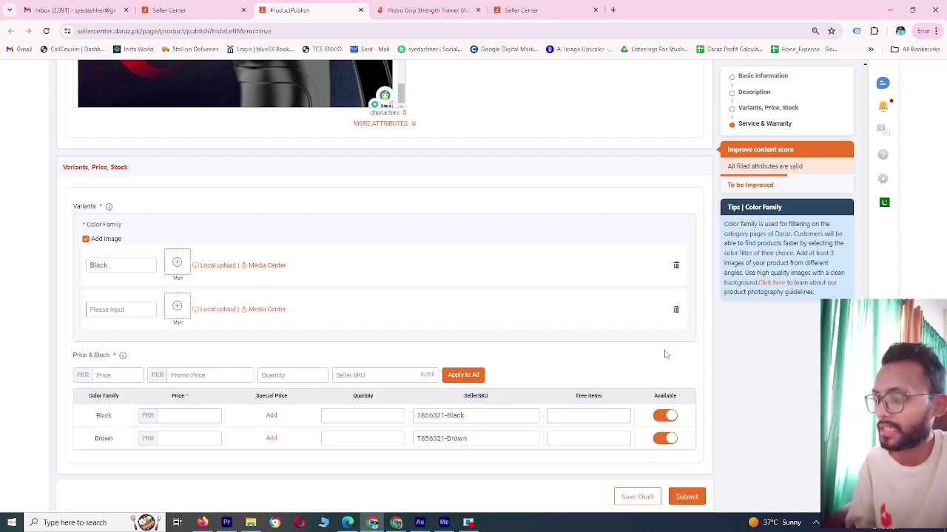
# Step: Try "random" as the first variant's color family, then change it back to Black
pyautogui.moveTo(153, 265); pyautogui.dragTo(85, 271)
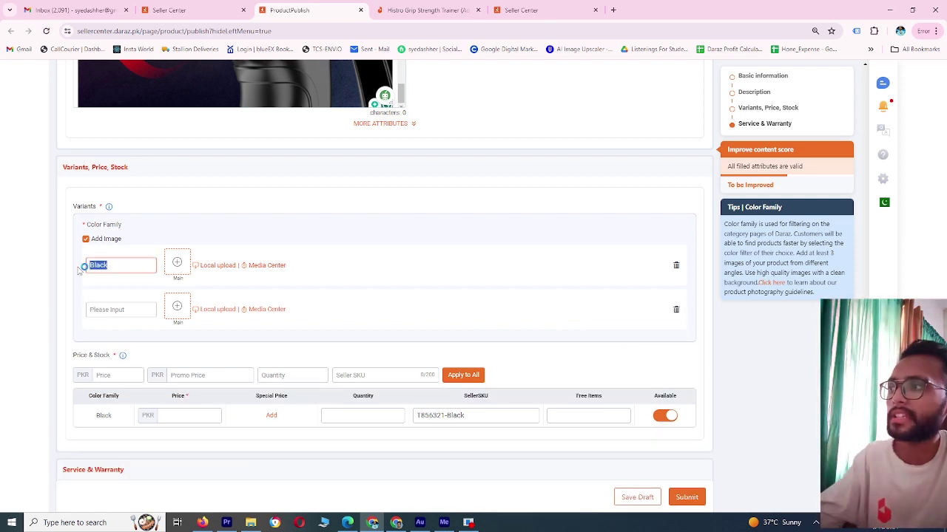
pyautogui.write('random')
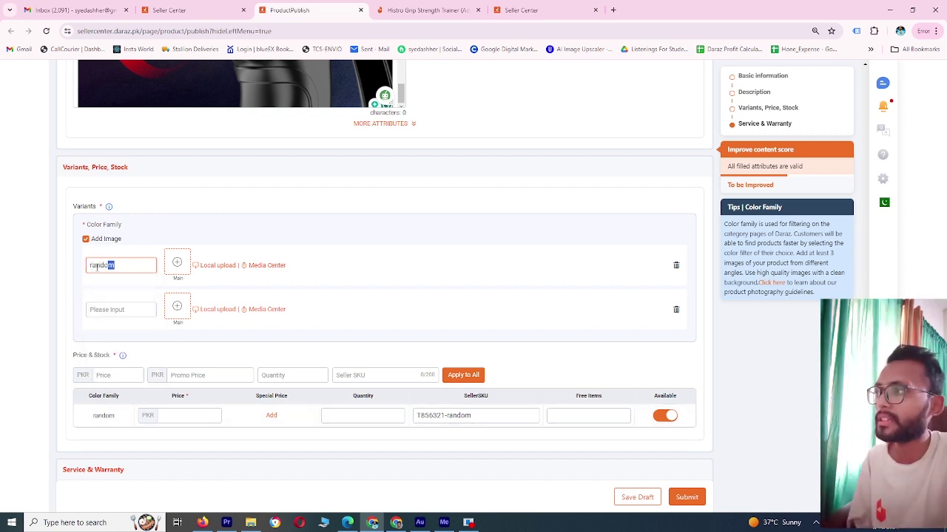
pyautogui.moveTo(96, 267); pyautogui.dragTo(80, 270)
pyautogui.write('Blac')
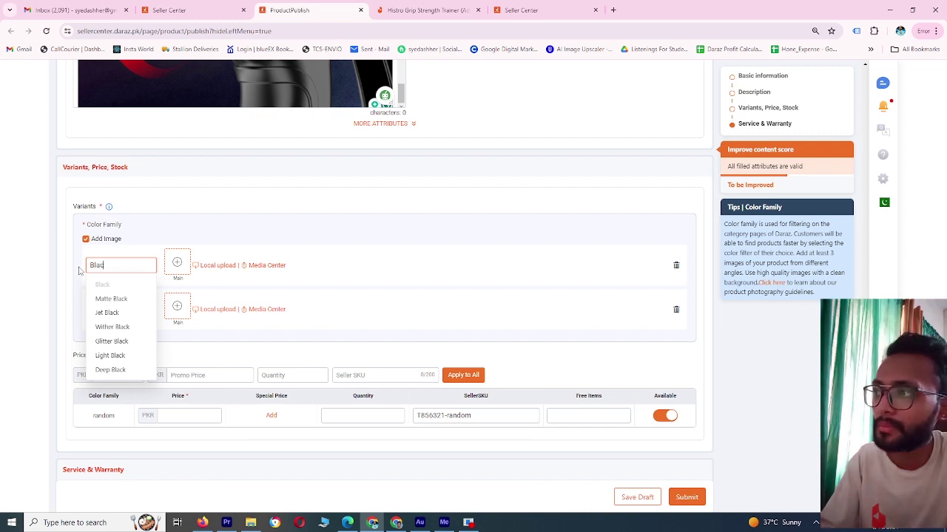
pyautogui.write('k')
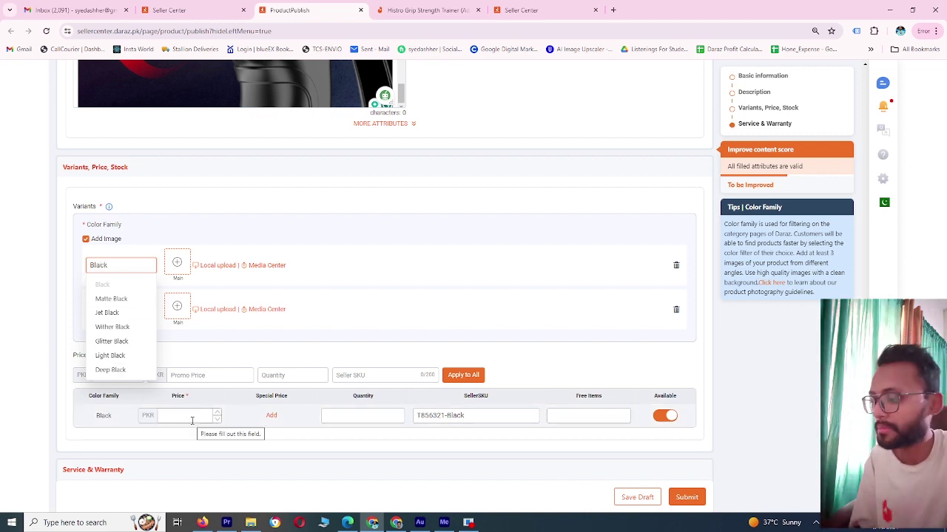
# Step: Replace the first variant's color family with the custom name "Random"
pyautogui.moveTo(115, 265); pyautogui.dragTo(76, 266)
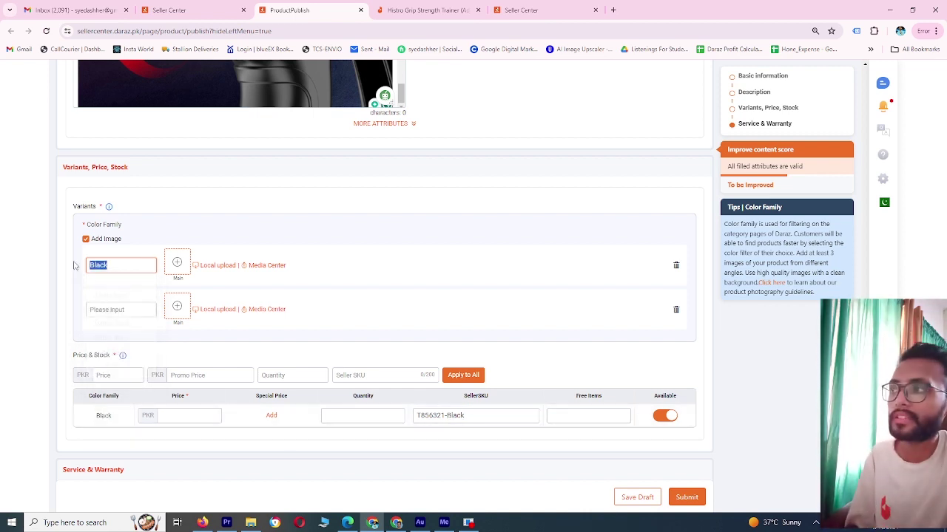
pyautogui.write('RAndom')
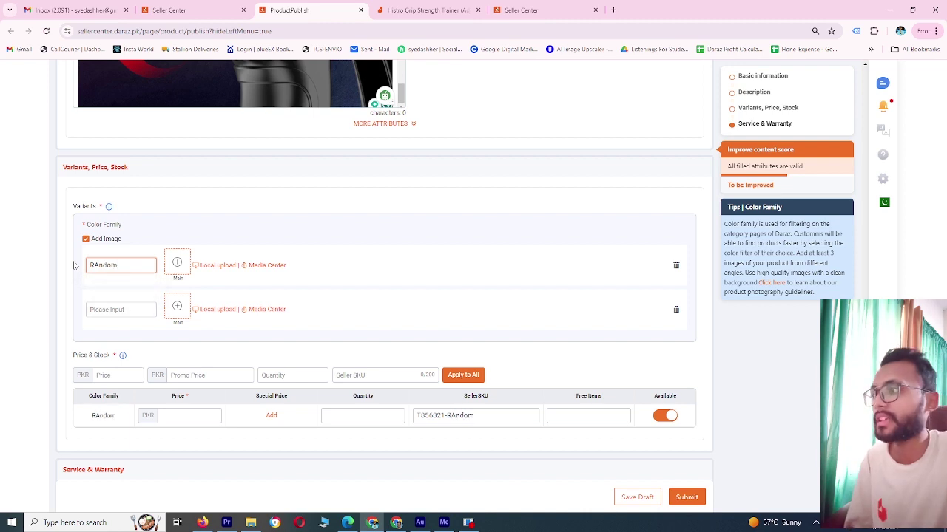
pyautogui.press('BackSpace')
pyautogui.press('BackSpace')
pyautogui.press('BackSpace')
pyautogui.press('BackSpace')
pyautogui.press('BackSpace')
pyautogui.write('ando')
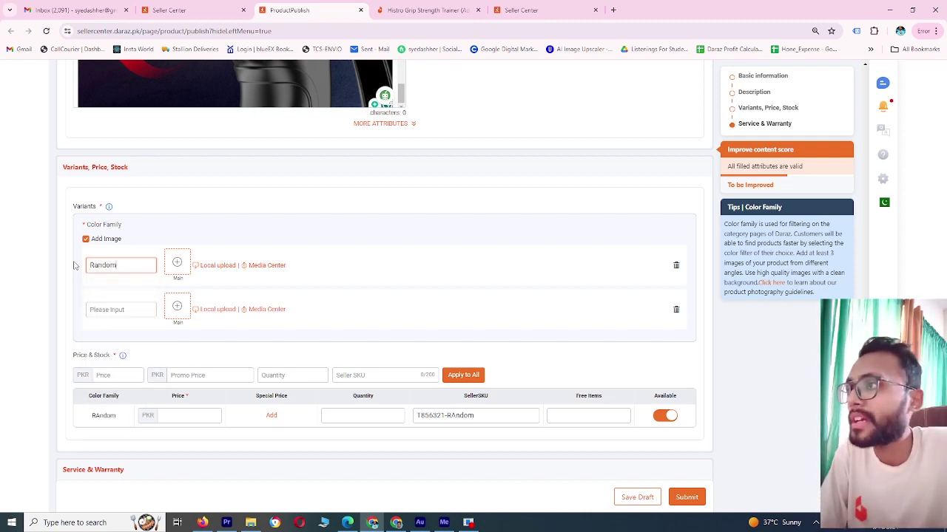
# Step: Check the selling price and the crossed-out original price on the reference Histro listing
pyautogui.scroll(-2, 155, 374)
pyautogui.click(185, 316)
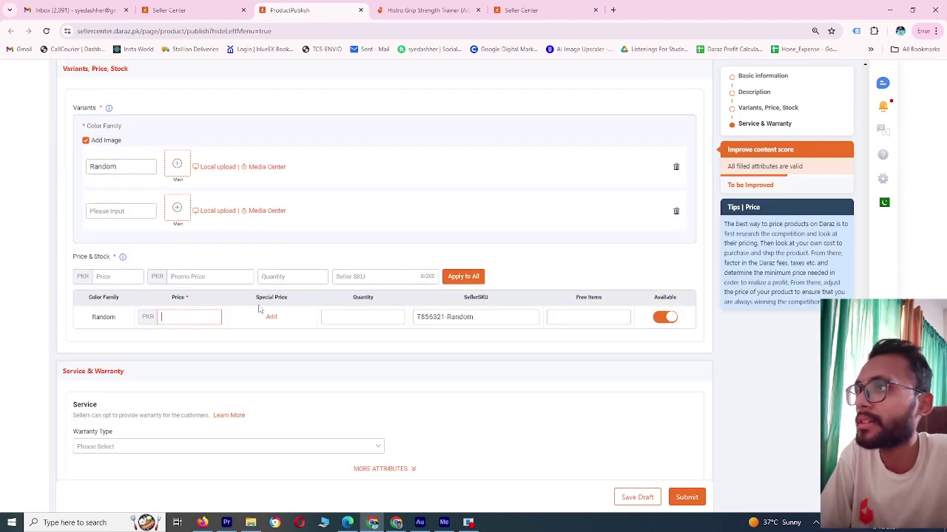
pyautogui.click(427, 10)
pyautogui.scroll(-1, 335, 251)
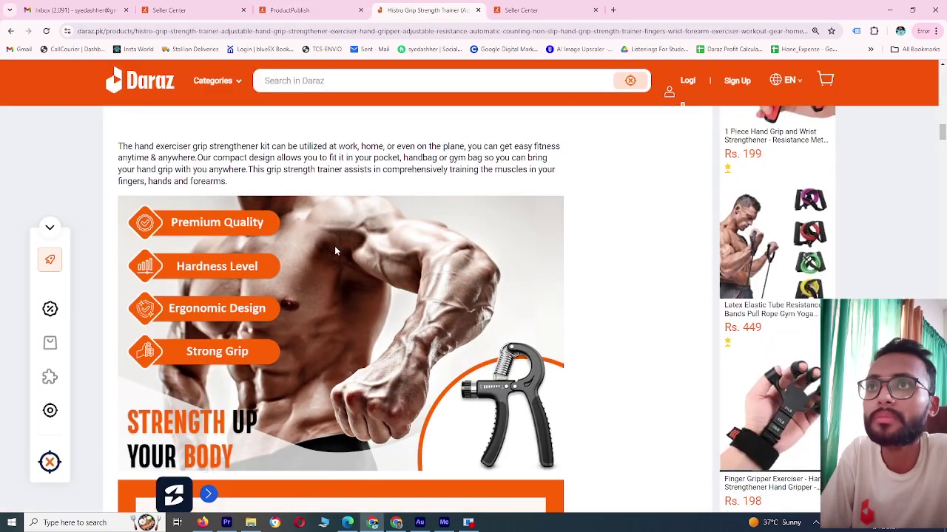
pyautogui.scroll(2, 335, 252)
pyautogui.scroll(10, 475, 302)
pyautogui.scroll(-2, 475, 302)
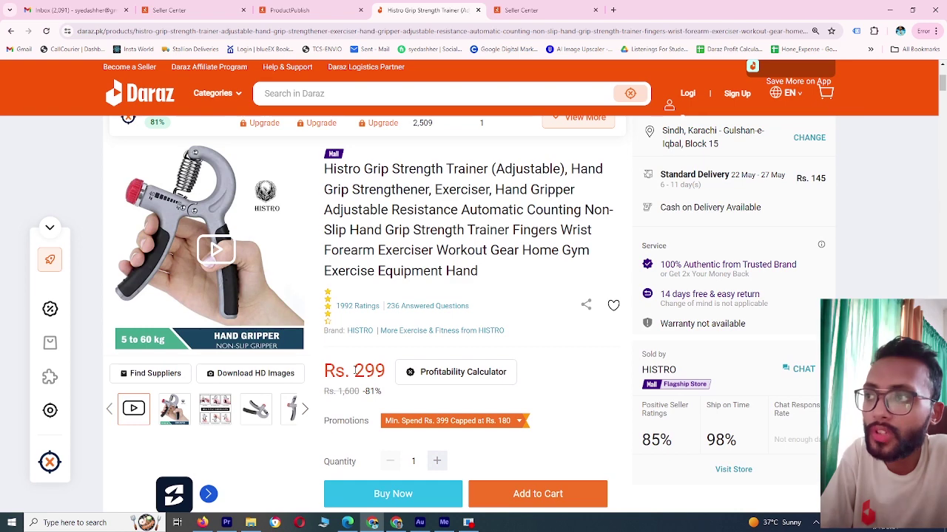
pyautogui.moveTo(355, 371); pyautogui.dragTo(385, 372)
pyautogui.moveTo(338, 392); pyautogui.dragTo(385, 372)
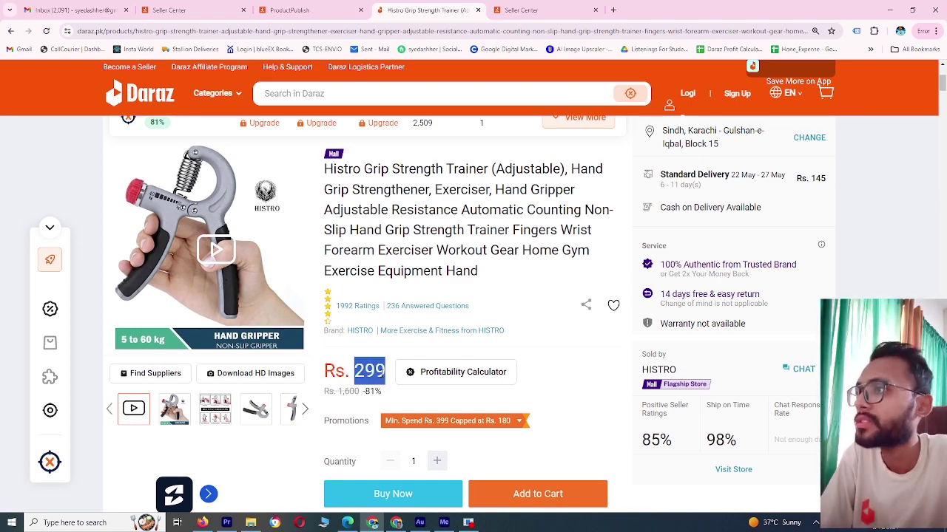
# Step: Set the Random variant's price to PKR 1500, comparing it with the reference listing's crossed-out price
pyautogui.click(314, 15)
pyautogui.click(197, 316)
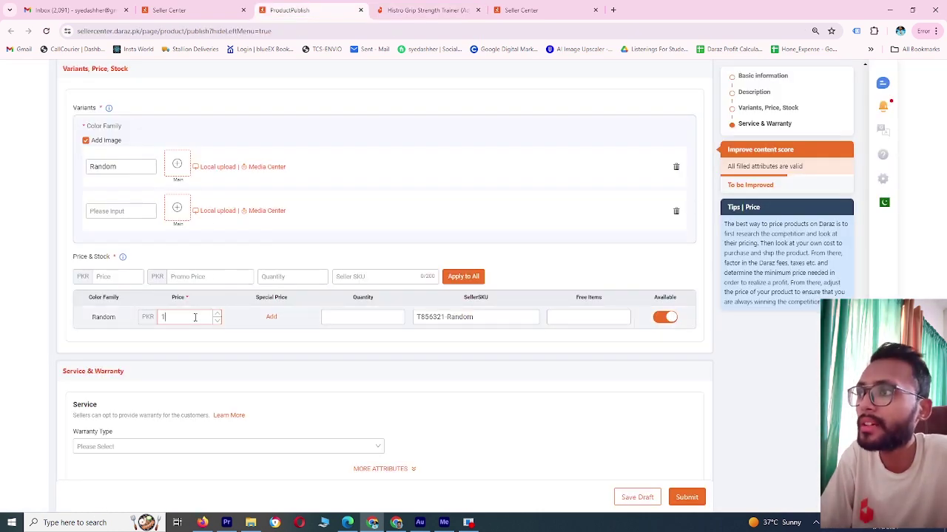
pyautogui.click(405, 15)
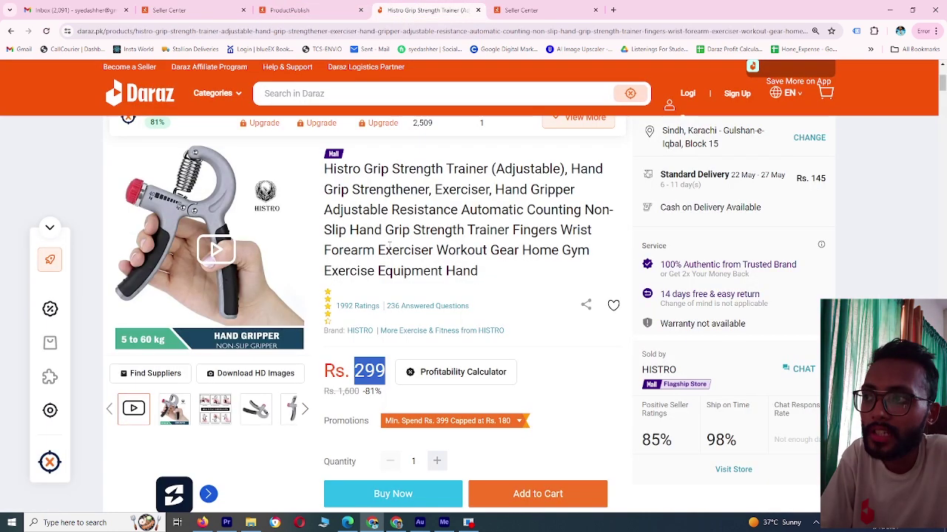
pyautogui.click(334, 393)
pyautogui.click(299, 17)
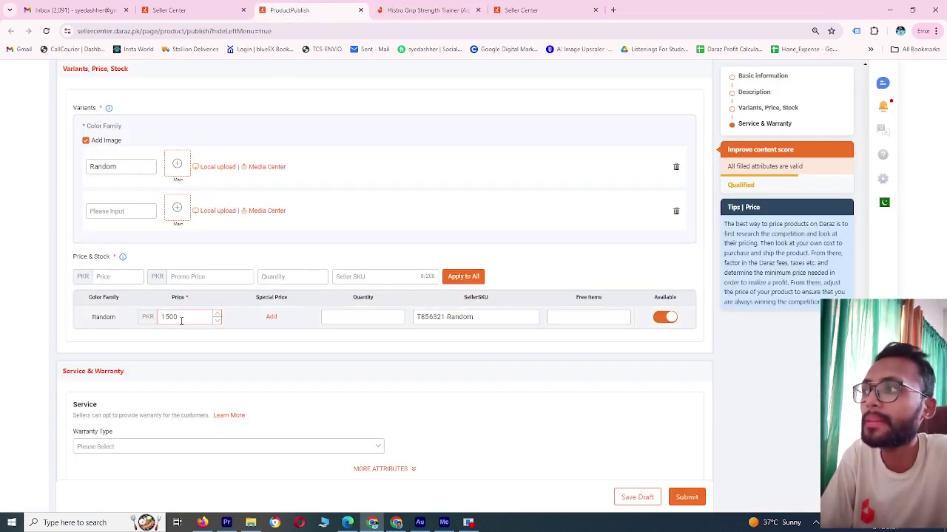
pyautogui.click(272, 317)
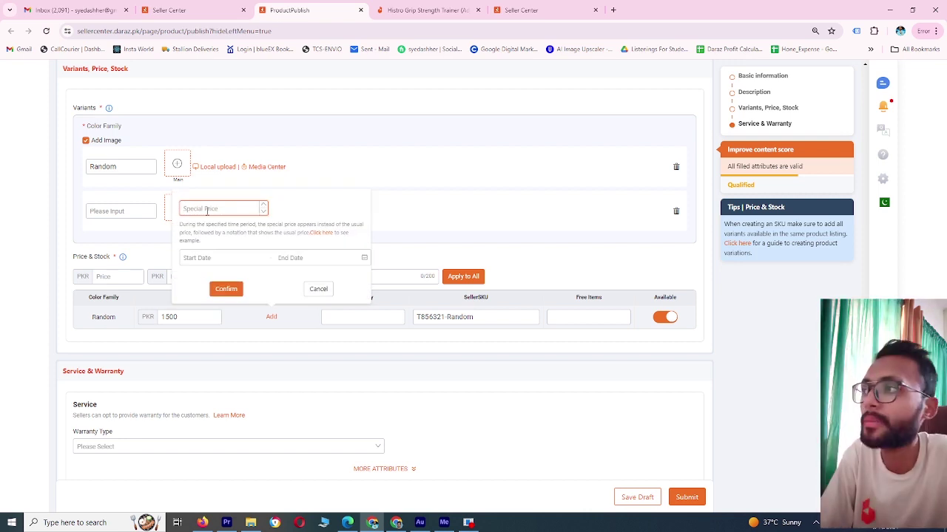
pyautogui.write('650')
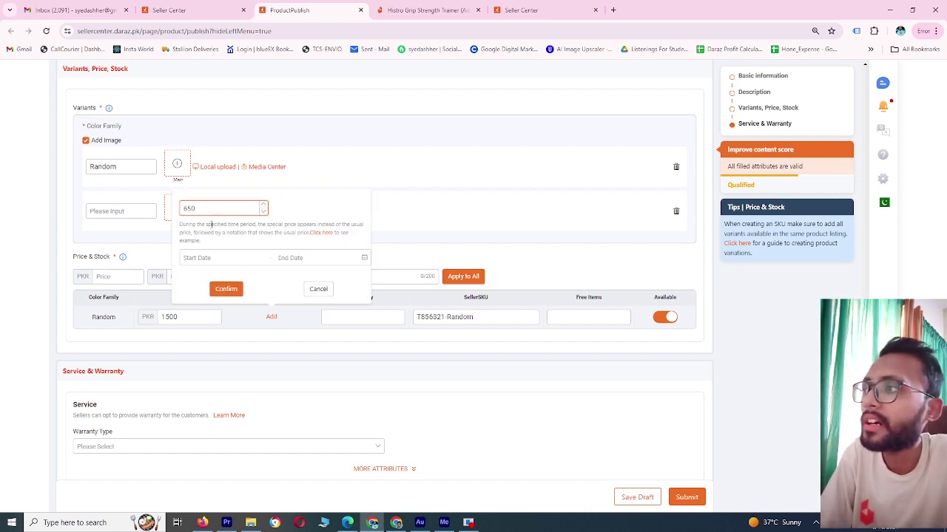
pyautogui.click(213, 257)
pyautogui.click(256, 342)
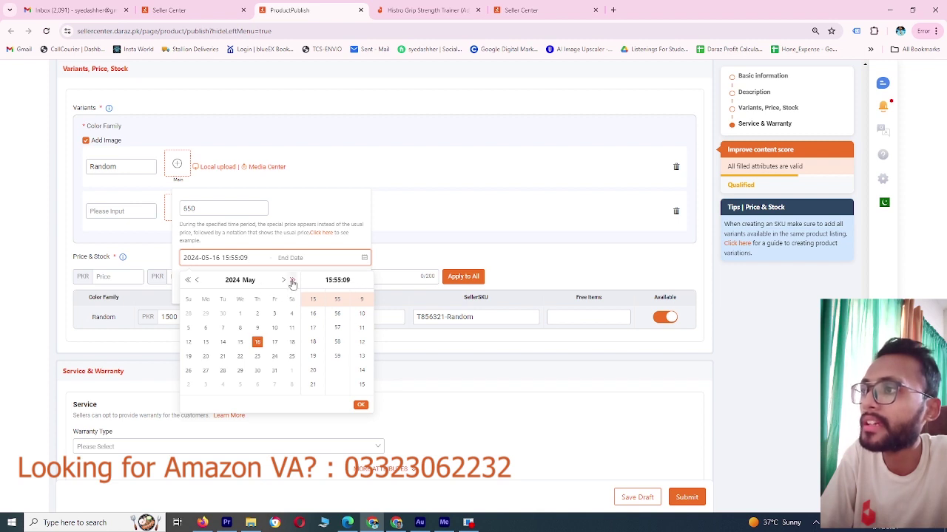
pyautogui.click(293, 281)
pyautogui.click(257, 342)
pyautogui.click(360, 405)
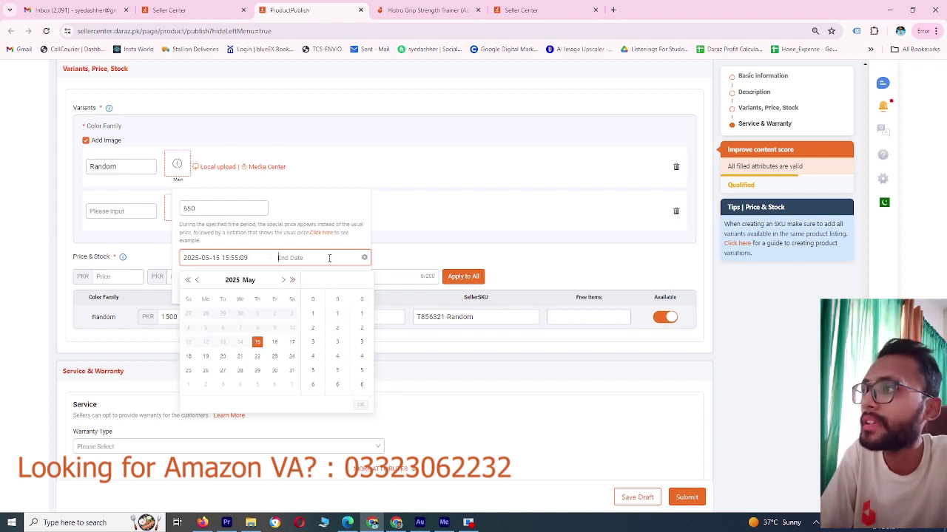
pyautogui.click(244, 298)
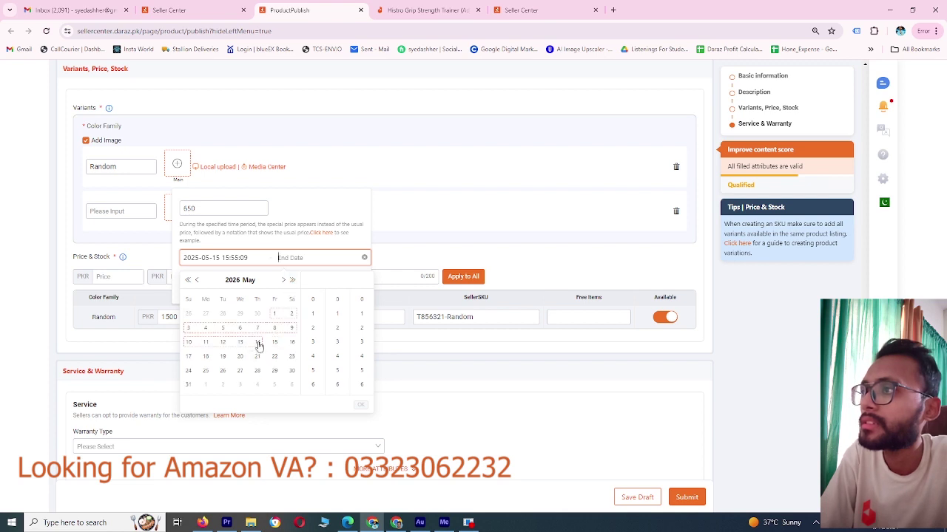
pyautogui.click(256, 342)
pyautogui.click(360, 404)
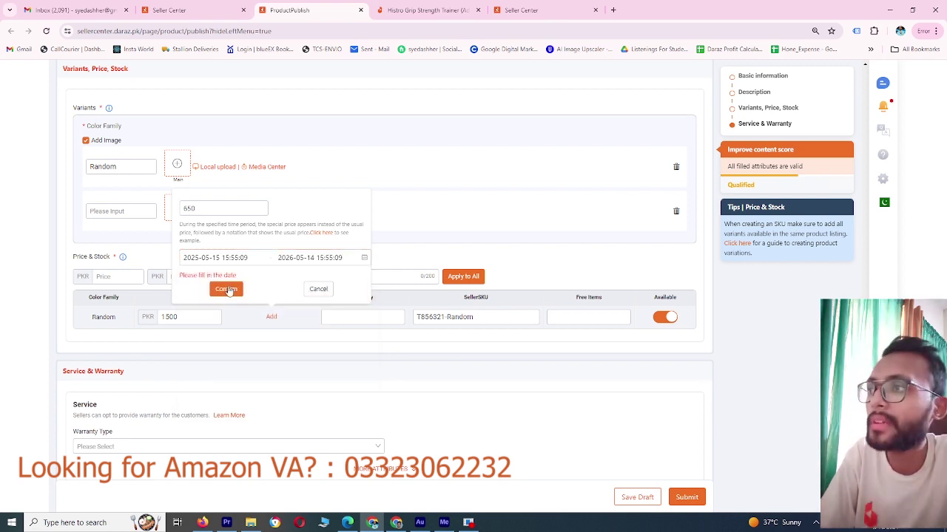
pyautogui.click(226, 288)
# Step: Set the Random variant's stock quantity to 100
pyautogui.click(377, 320)
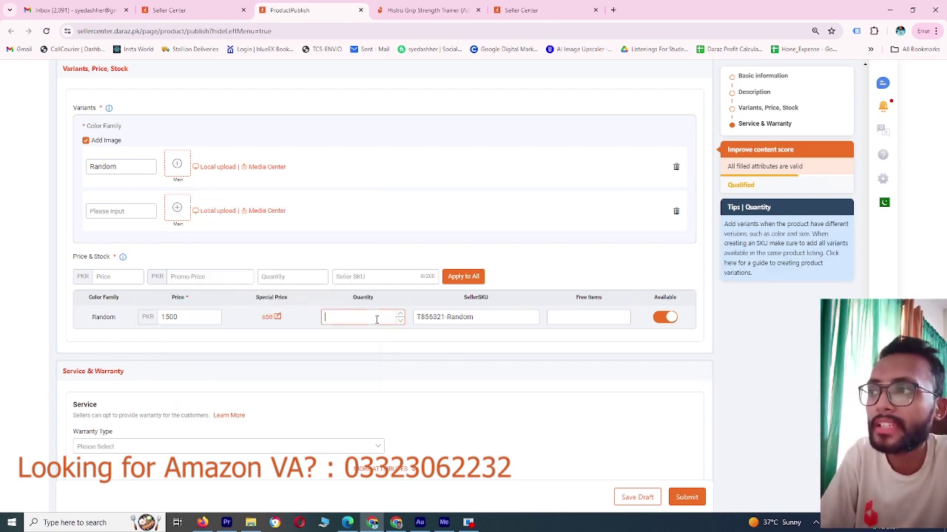
pyautogui.write('1')
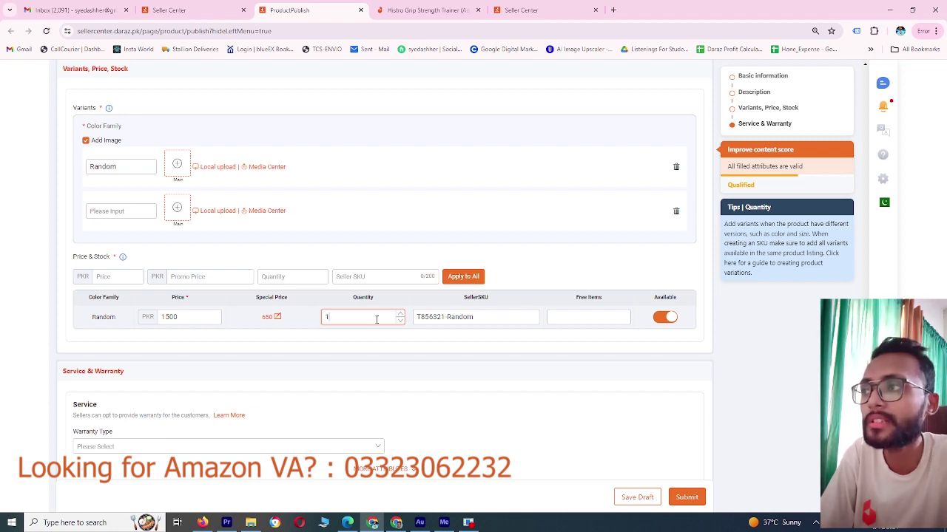
pyautogui.write('50')
pyautogui.press('BackSpace')
pyautogui.press('BackSpace')
pyautogui.write('00')
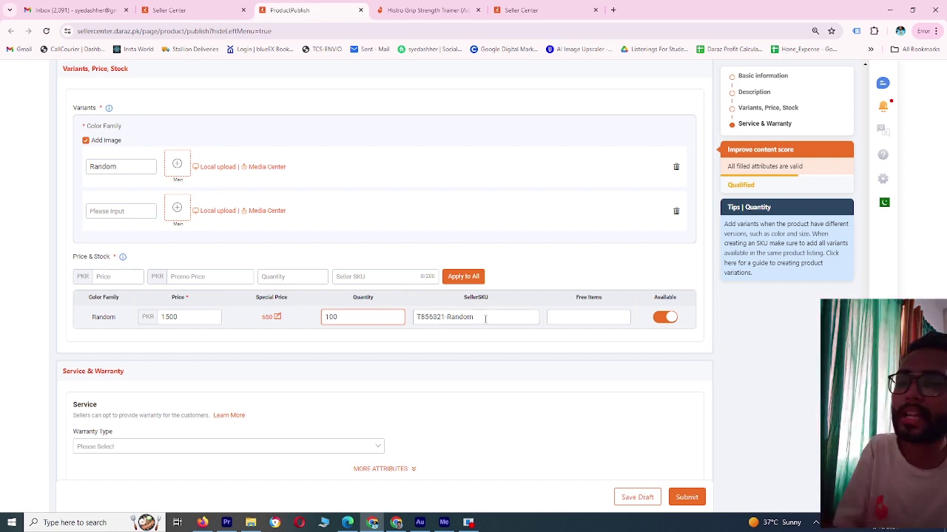
# Step: Replace the Random variant's seller SKU with "02-Hand-ip"
pyautogui.press('Tab')
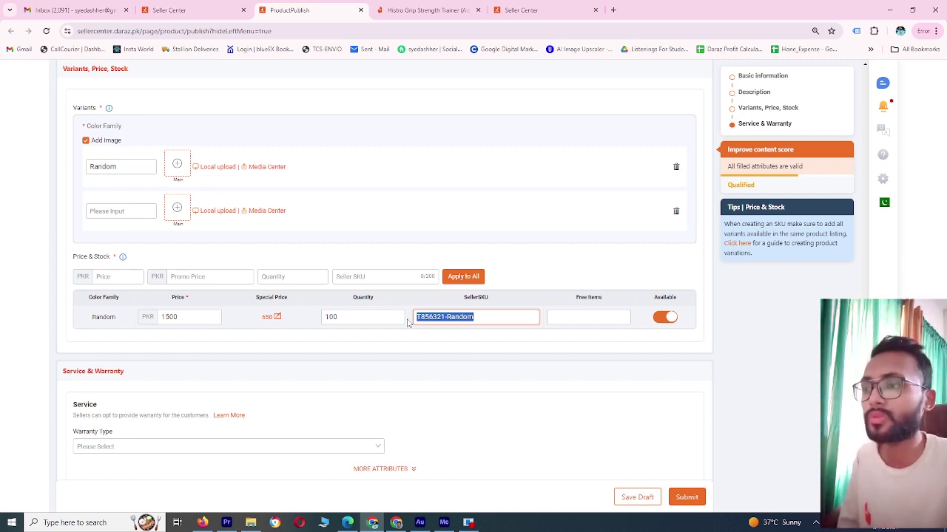
pyautogui.press('BackSpace')
pyautogui.write('02 Hand')
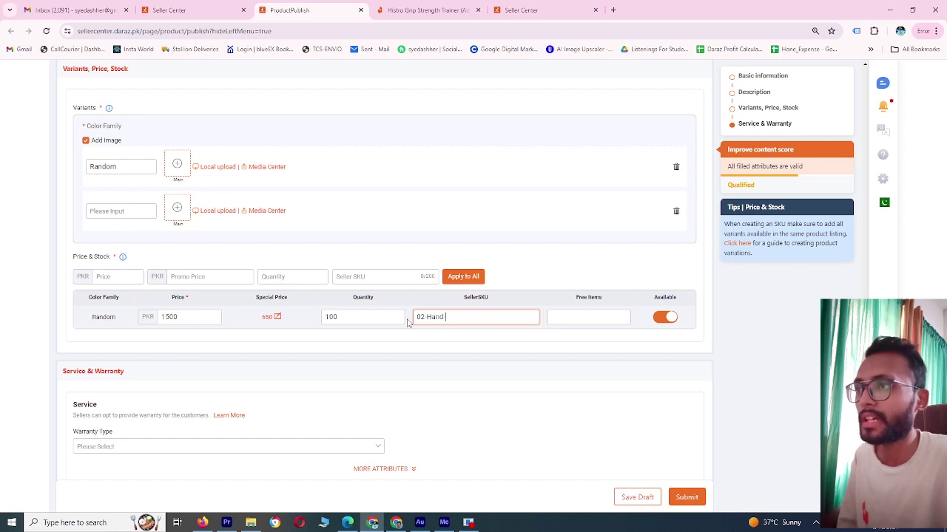
pyautogui.write('G')
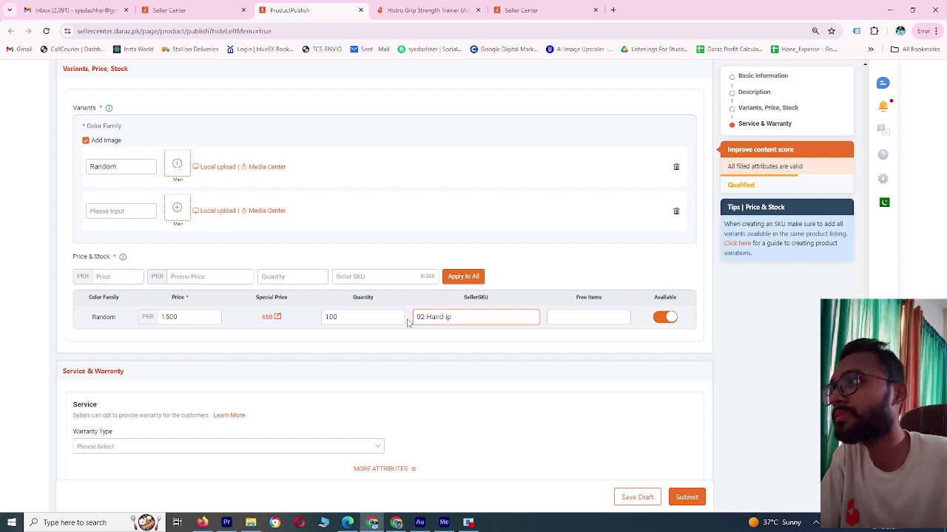
# Step: Set the product's warranty type to No Warranty
pyautogui.scroll(-2, 407, 322)
pyautogui.click(173, 299)
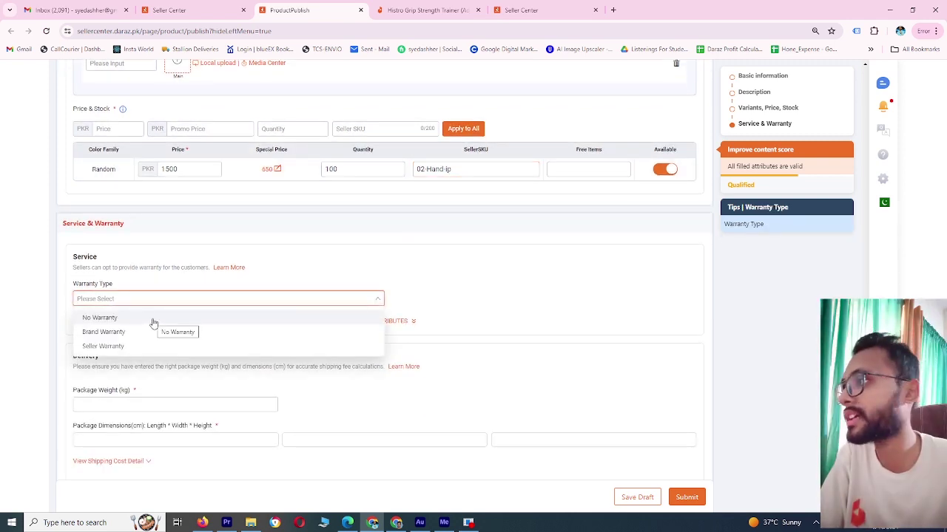
pyautogui.click(153, 323)
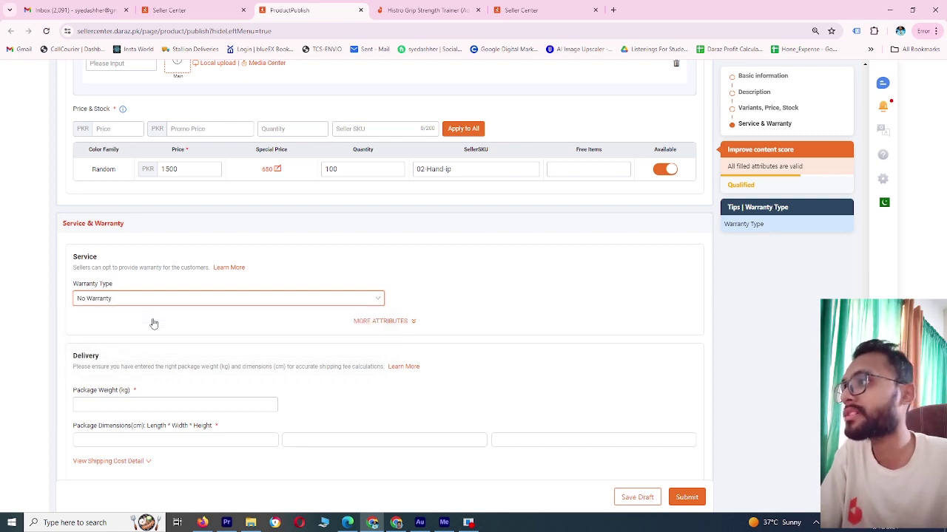
# Step: Enter a package weight of 0.5 kg and package dimensions of 3 × 6 × 3 cm for delivery
pyautogui.scroll(-1, 153, 323)
pyautogui.click(152, 349)
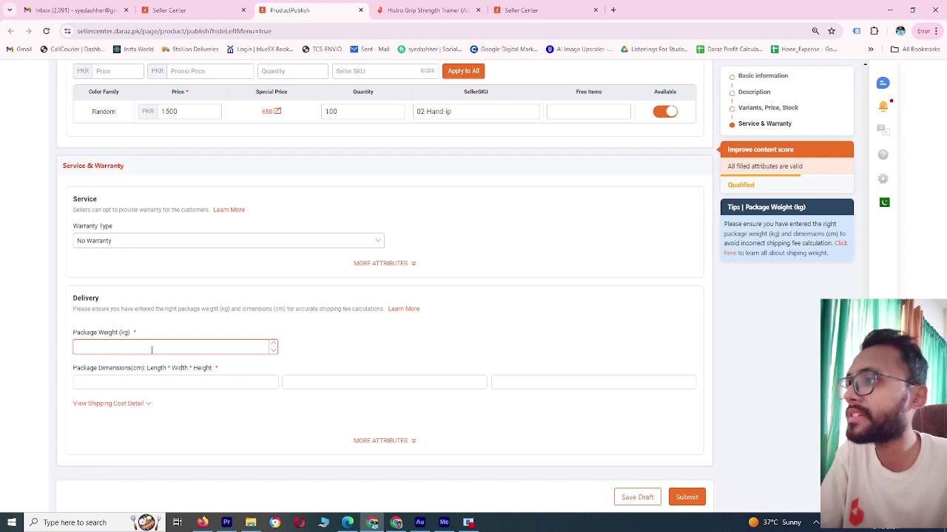
pyautogui.write('0.5')
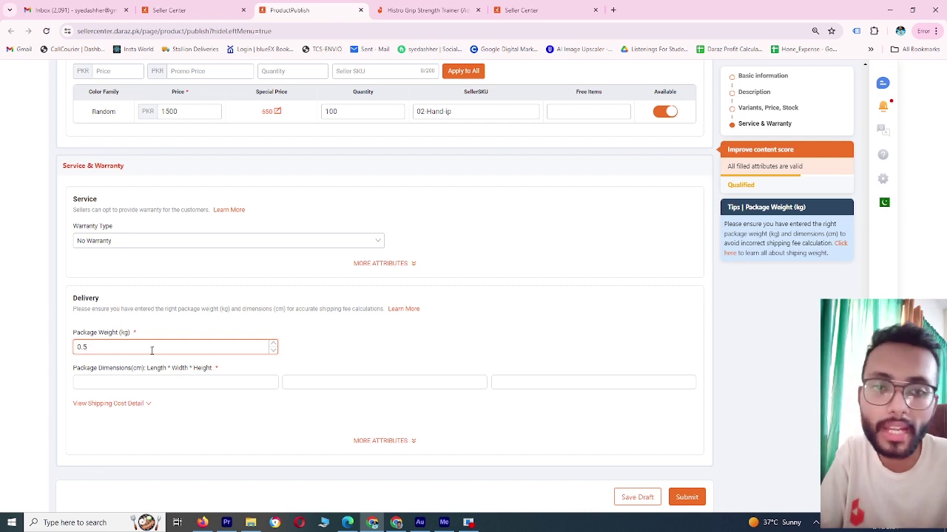
pyautogui.click(196, 383)
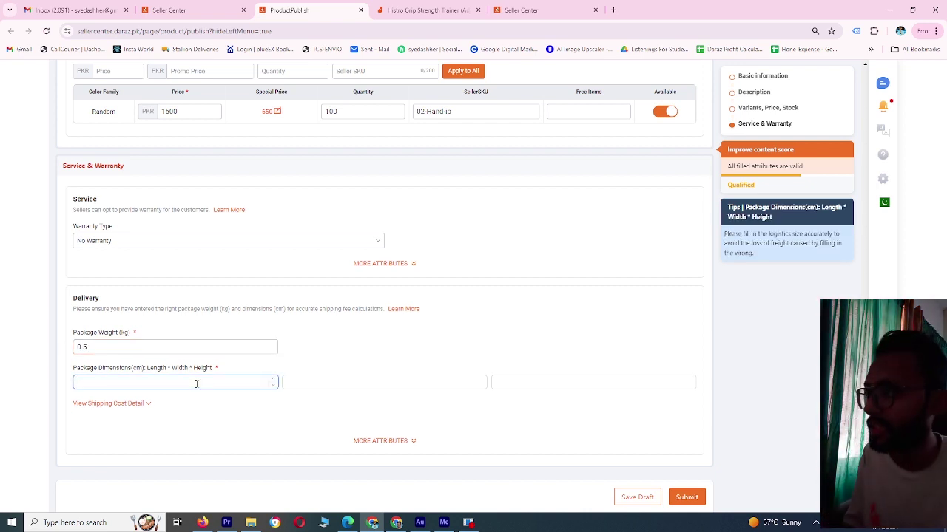
pyautogui.write('3')
pyautogui.press('Tab')
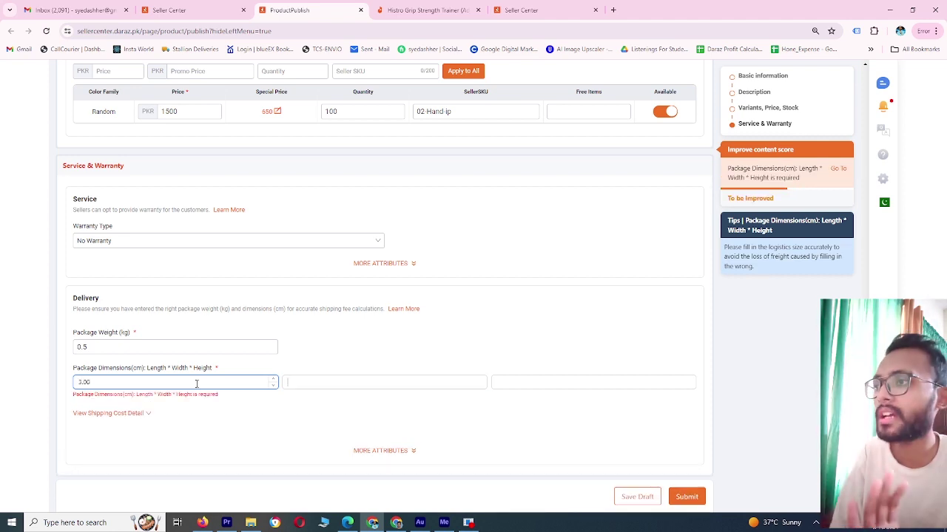
pyautogui.write('6')
pyautogui.press('Tab')
pyautogui.write('3')
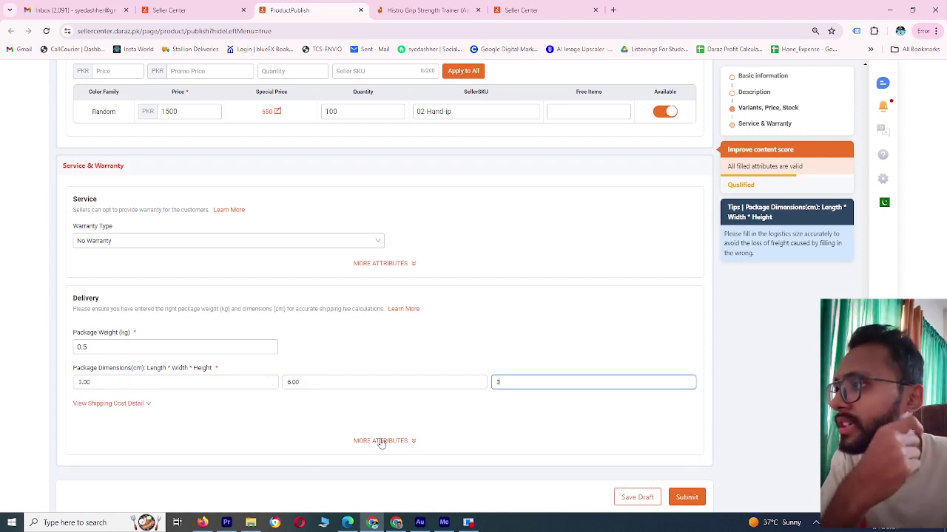
# Step: Look over the optional dangerous goods attributes for delivery without choosing any, and submit the product for publishing
pyautogui.click(380, 443)
pyautogui.scroll(-1, 347, 347)
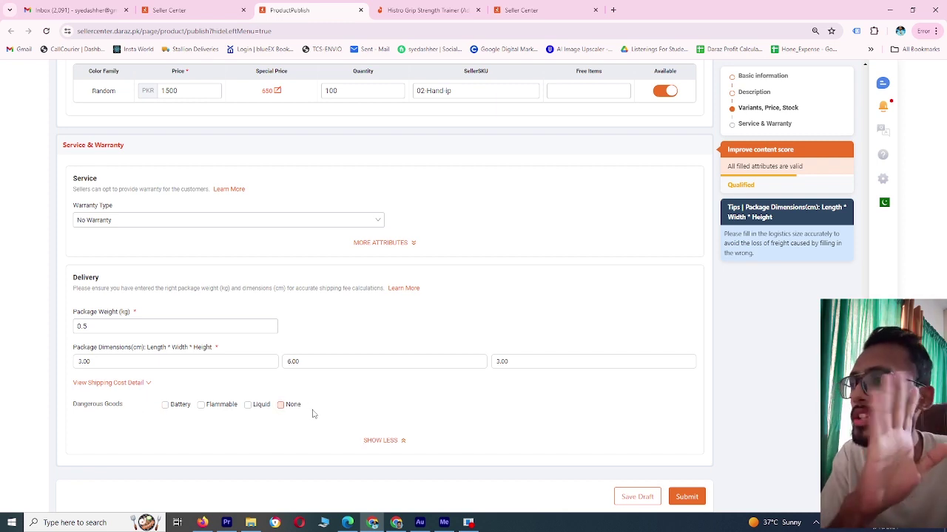
pyautogui.click(382, 441)
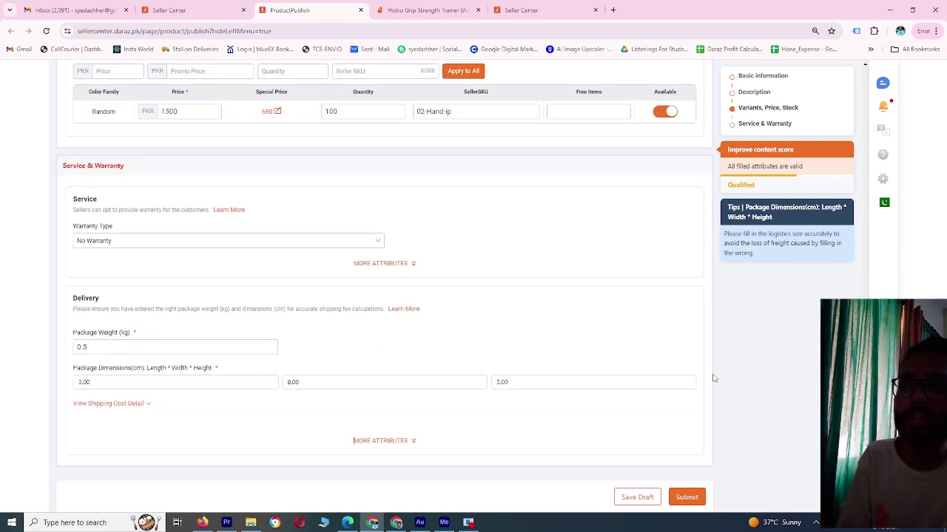
pyautogui.click(701, 498)
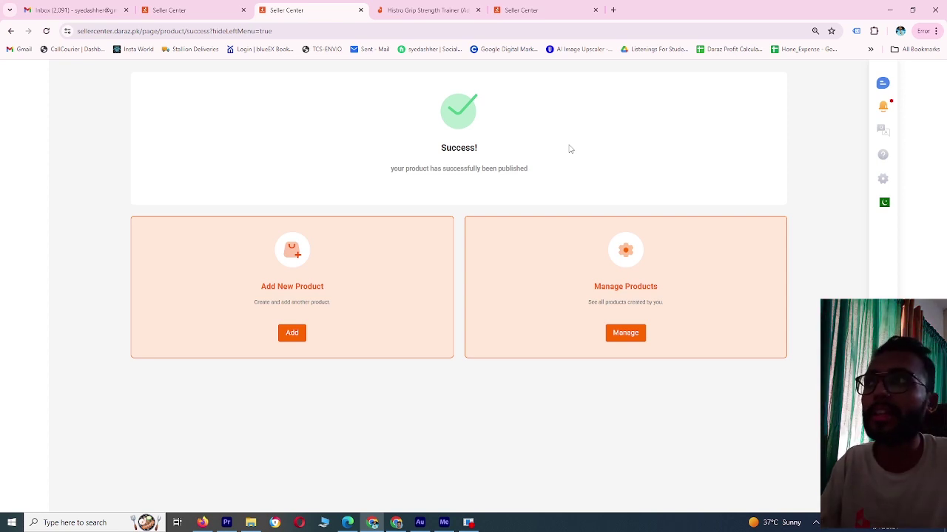
# Step: Search the Daraz store for "flyers" from the reference Histro listing
pyautogui.click(404, 10)
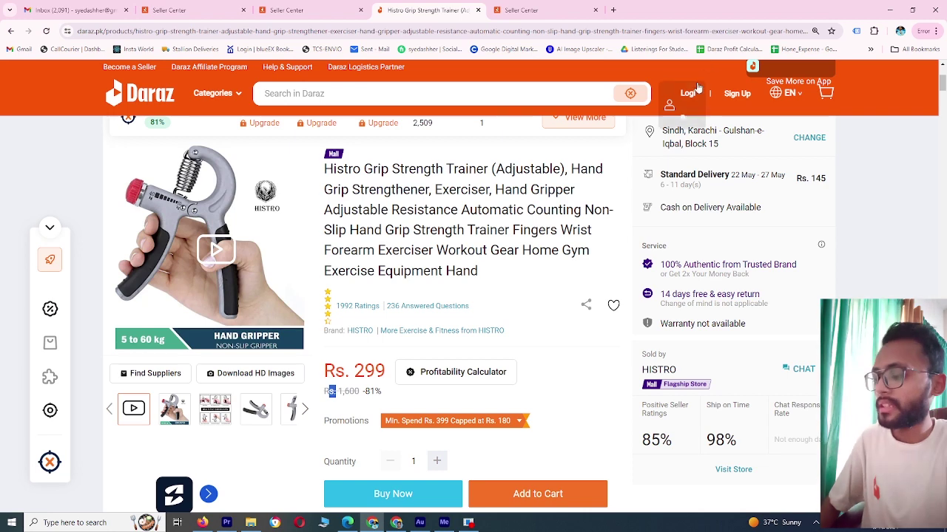
pyautogui.click(417, 90)
pyautogui.write('flyers')
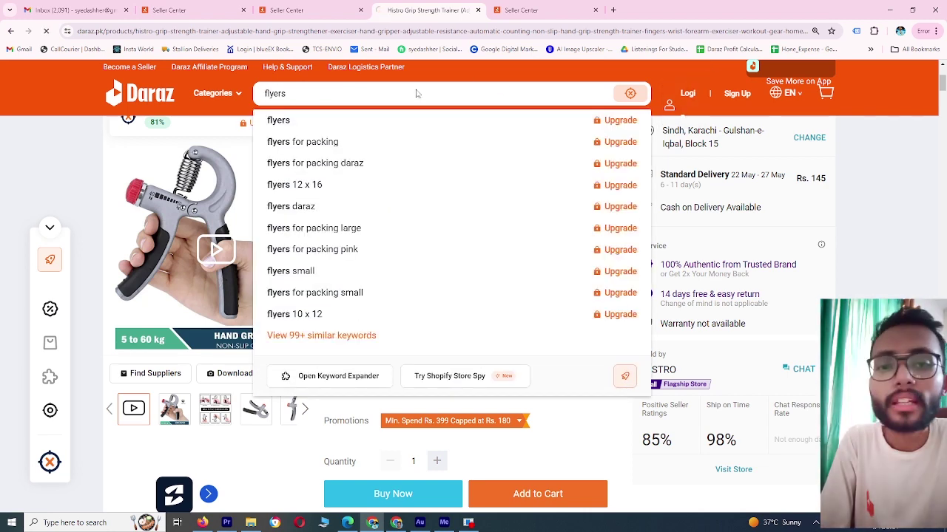
pyautogui.press('Return')
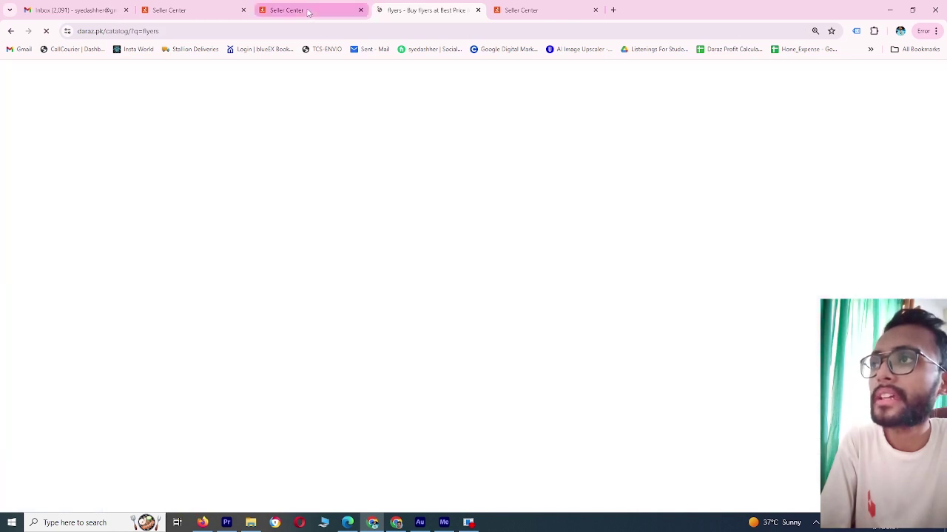
pyautogui.hotkey('ctrl', 'shift', 'Tab')
pyautogui.hotkey('ctrl', 'Tab')
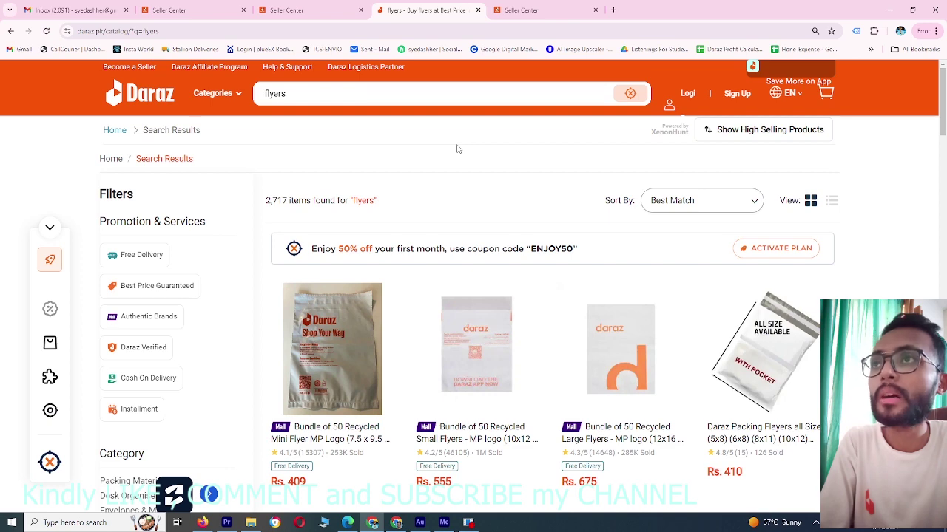
# Step: Open the Bundle of 50 Recycled Small Flyers (10x12 + 2 inch flap) listing, start buying it, and dismiss the unusual-traffic notice
pyautogui.click(485, 333)
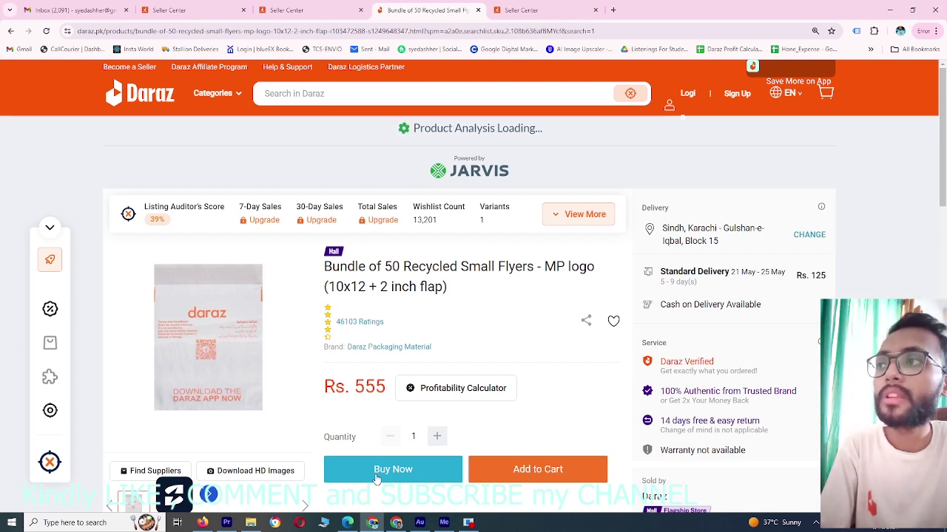
pyautogui.click(426, 470)
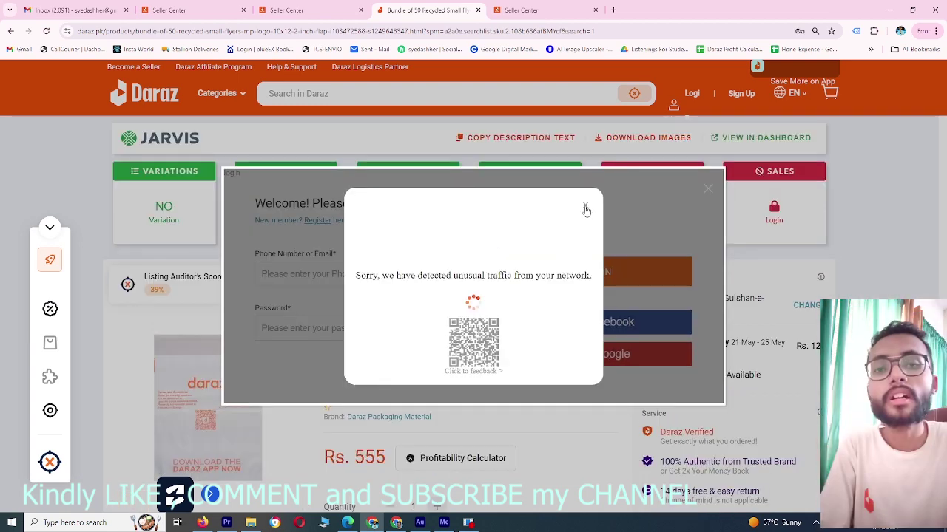
pyautogui.click(585, 209)
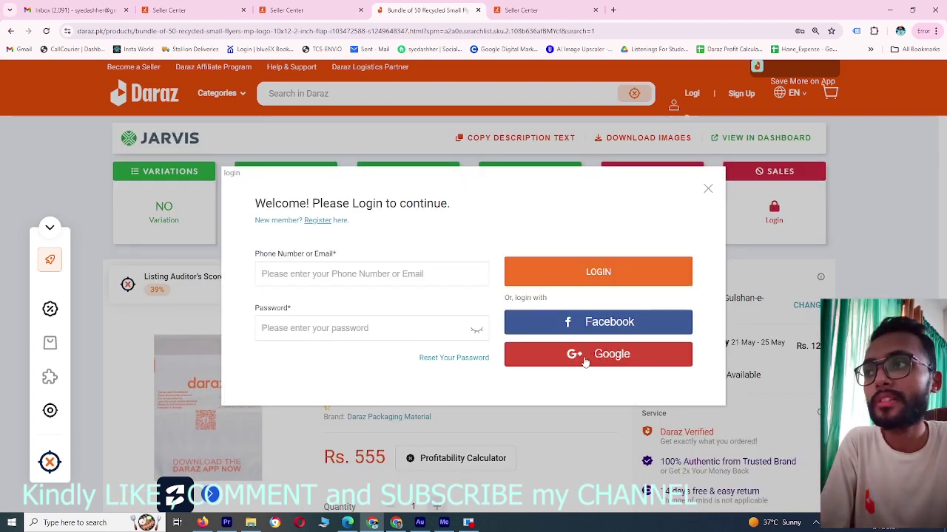
# Step: Sign in to Daraz through Google with the first listed account, agreeing to continue to Online Shopping
pyautogui.click(585, 356)
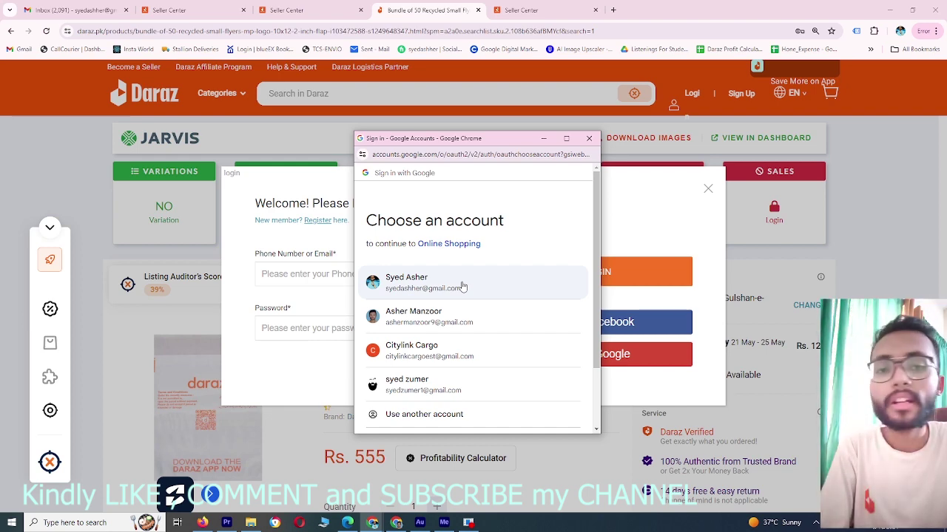
pyautogui.click(462, 286)
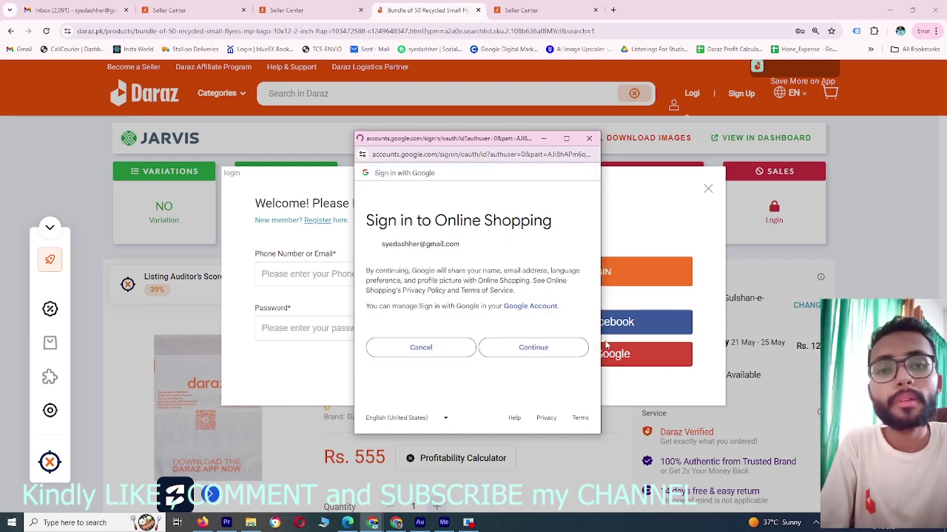
pyautogui.click(519, 346)
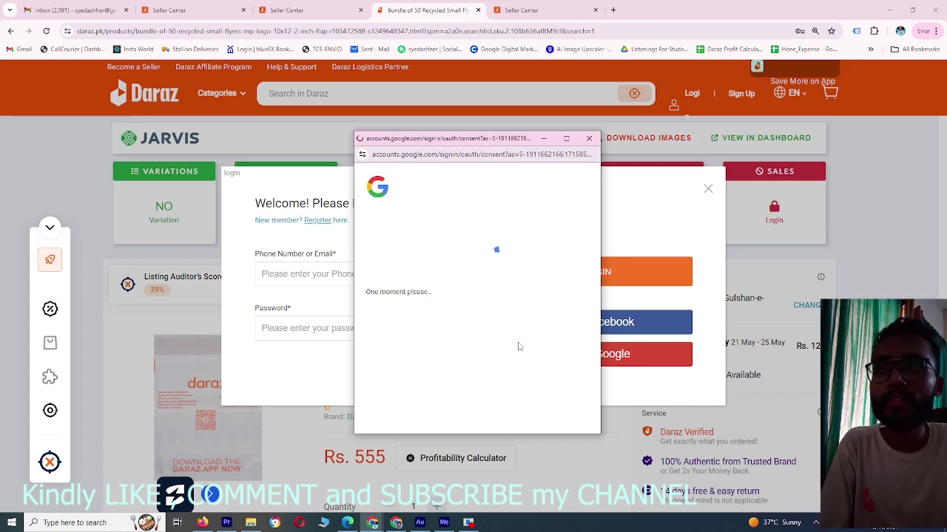